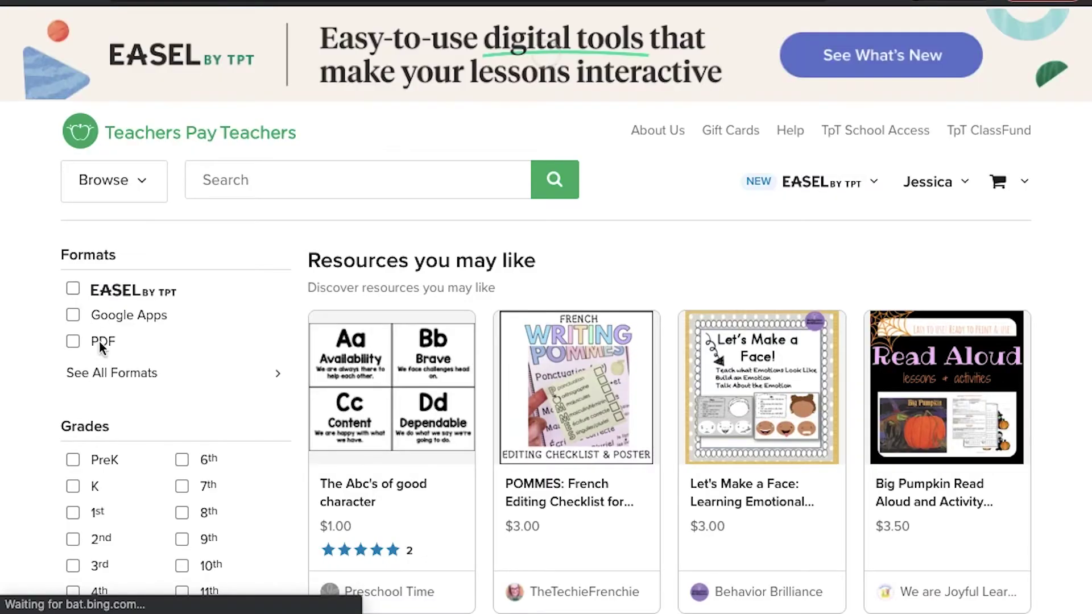
# Filter the Teachers Pay Teachers listings to the Easel format and browse the Easel activity results.
pyautogui.scroll(-3, 125, 403)
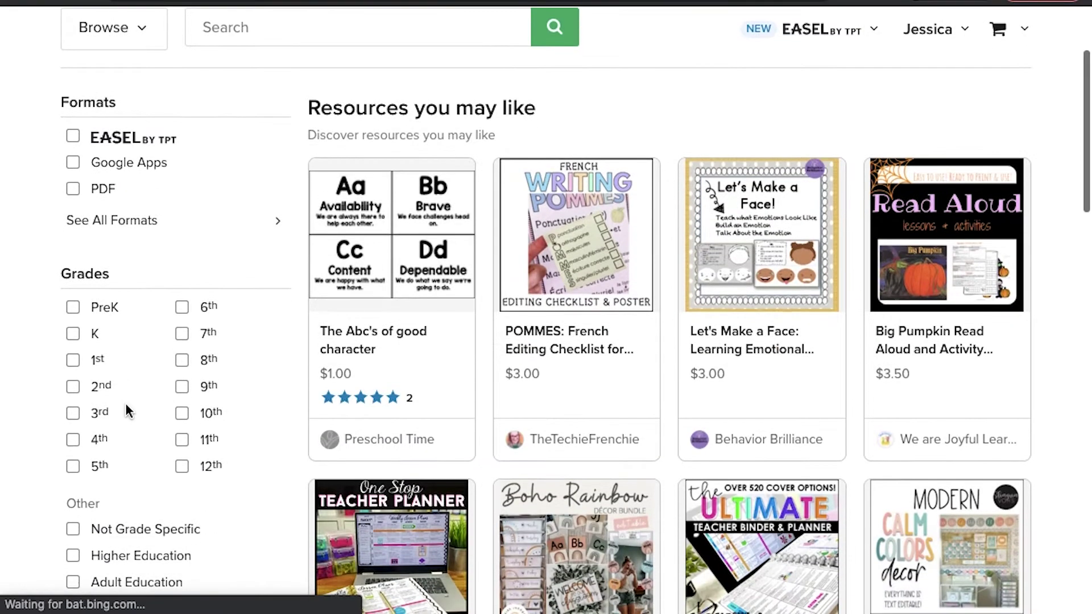
pyautogui.click(73, 137)
pyautogui.scroll(-6, 134, 445)
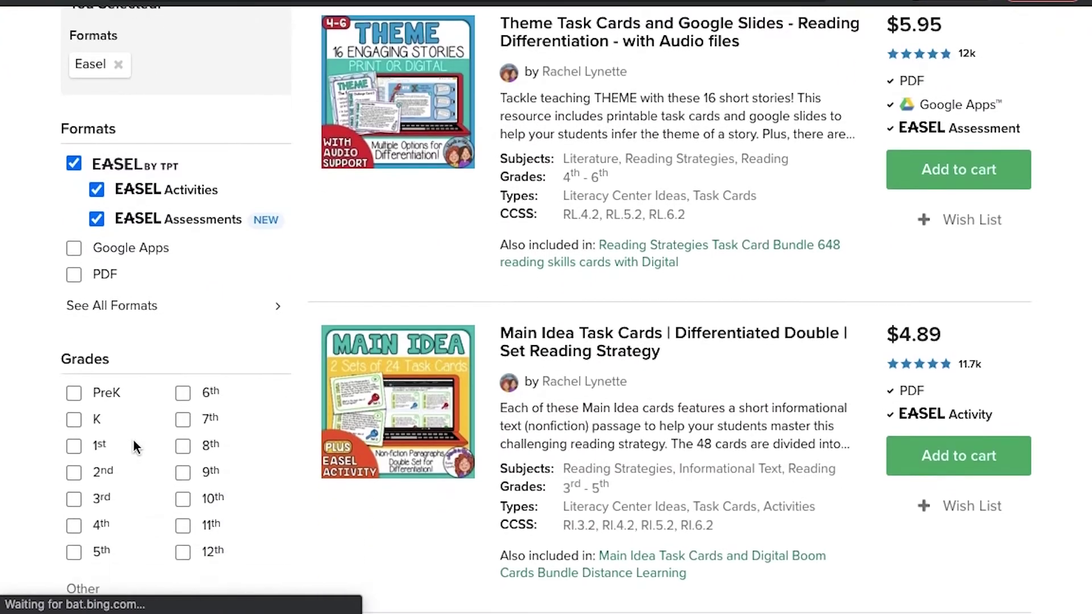
pyautogui.scroll(-4, 134, 445)
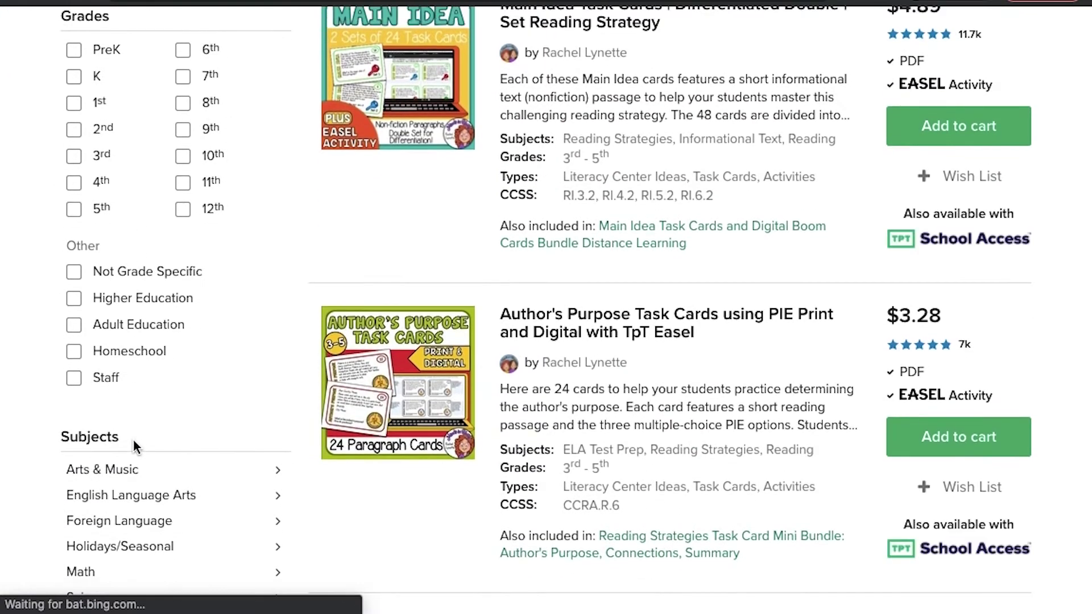
pyautogui.scroll(-3, 134, 446)
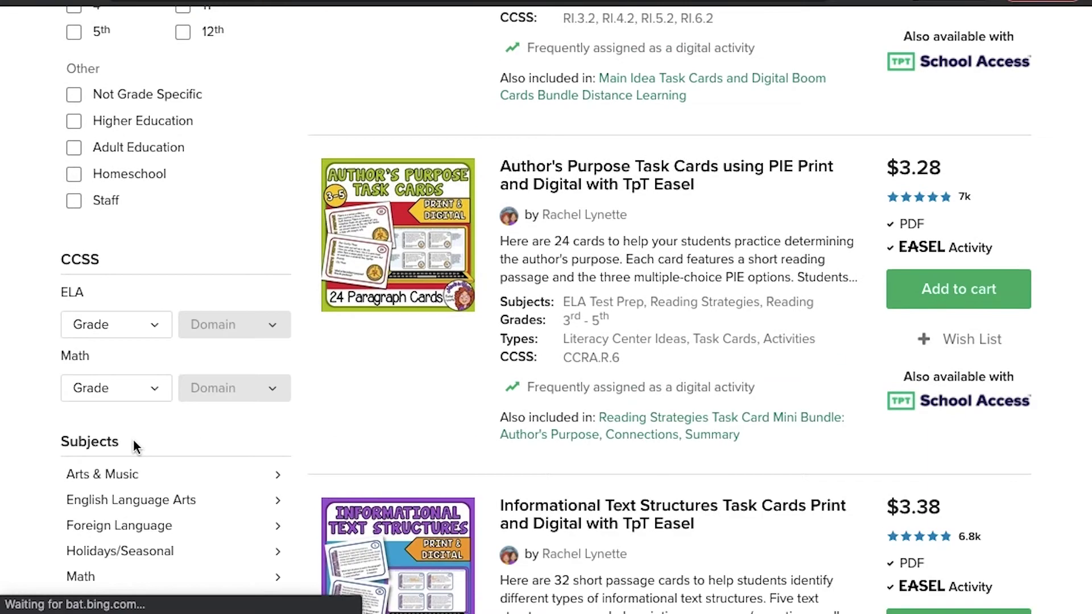
pyautogui.scroll(-4, 134, 444)
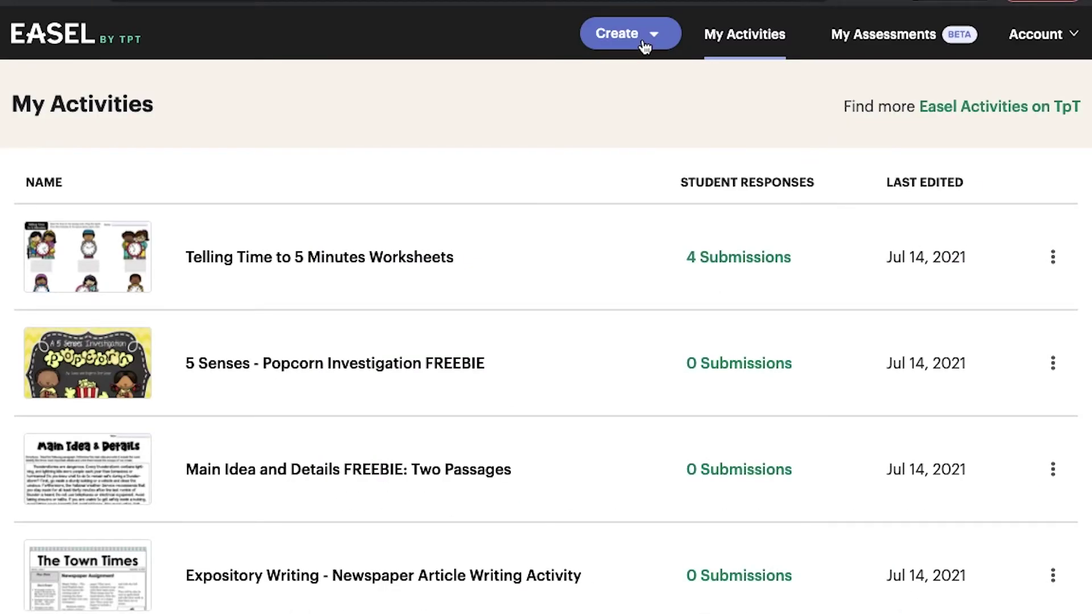
# Open the 'Telling Time to 5 Minutes Worksheets' activity's Edit Pages screen via Create > Activity.
pyautogui.click(644, 47)
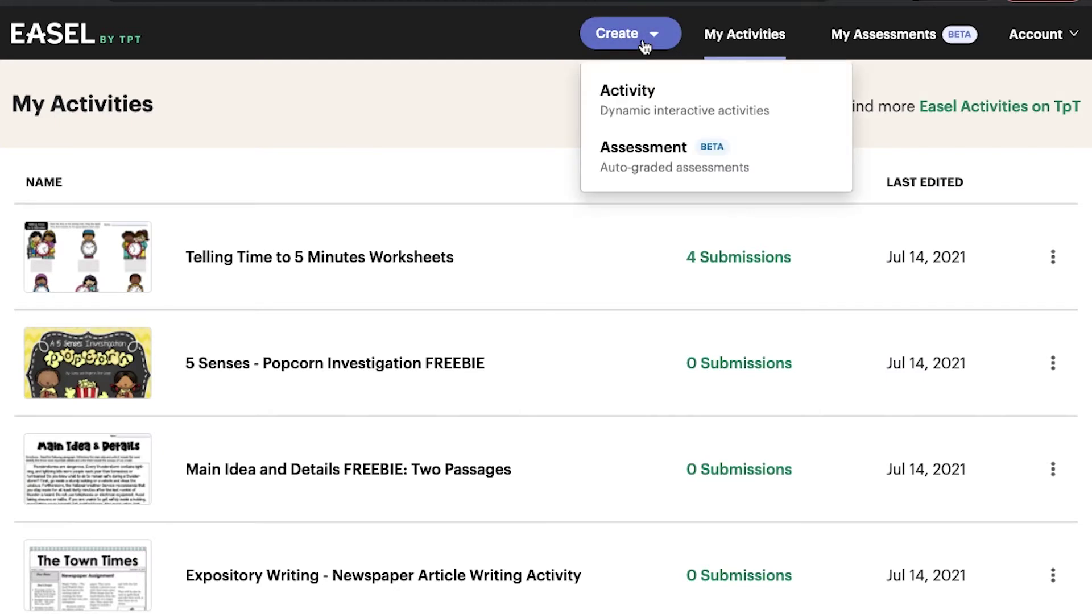
pyautogui.click(652, 102)
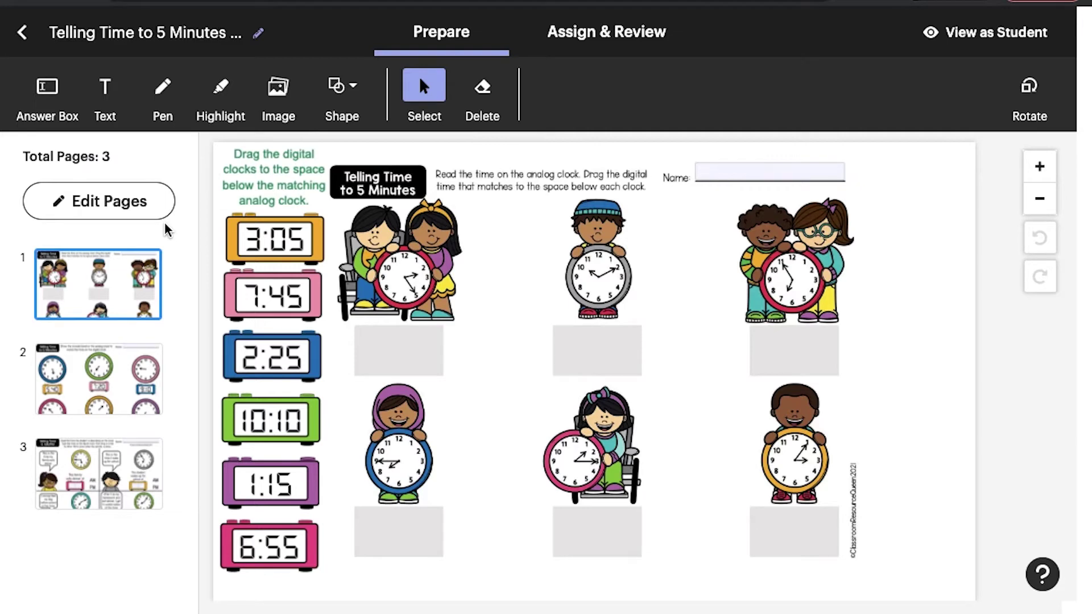
pyautogui.click(146, 210)
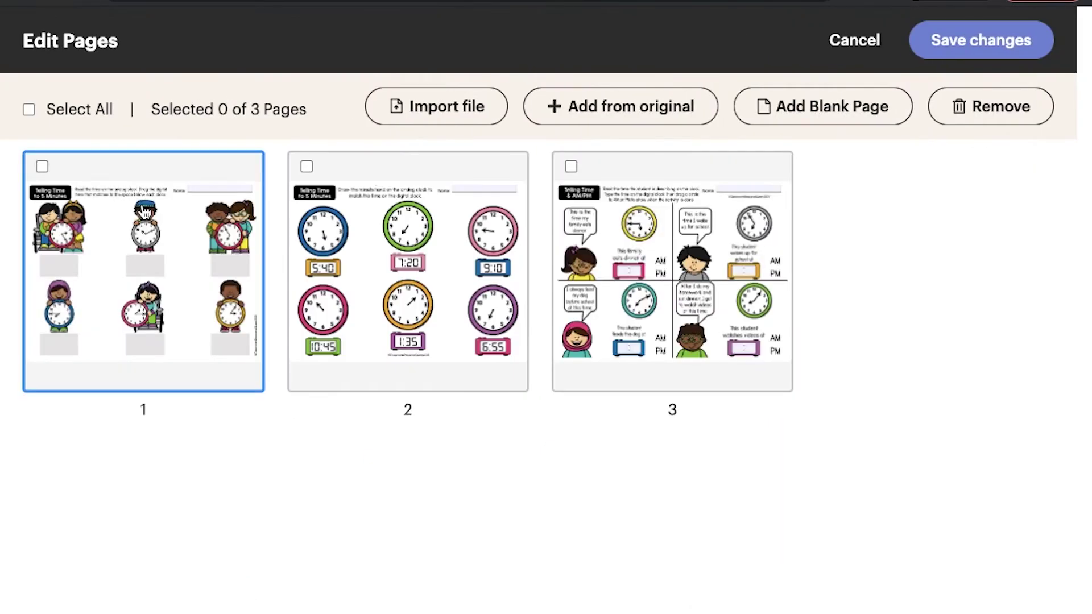
pyautogui.click(30, 110)
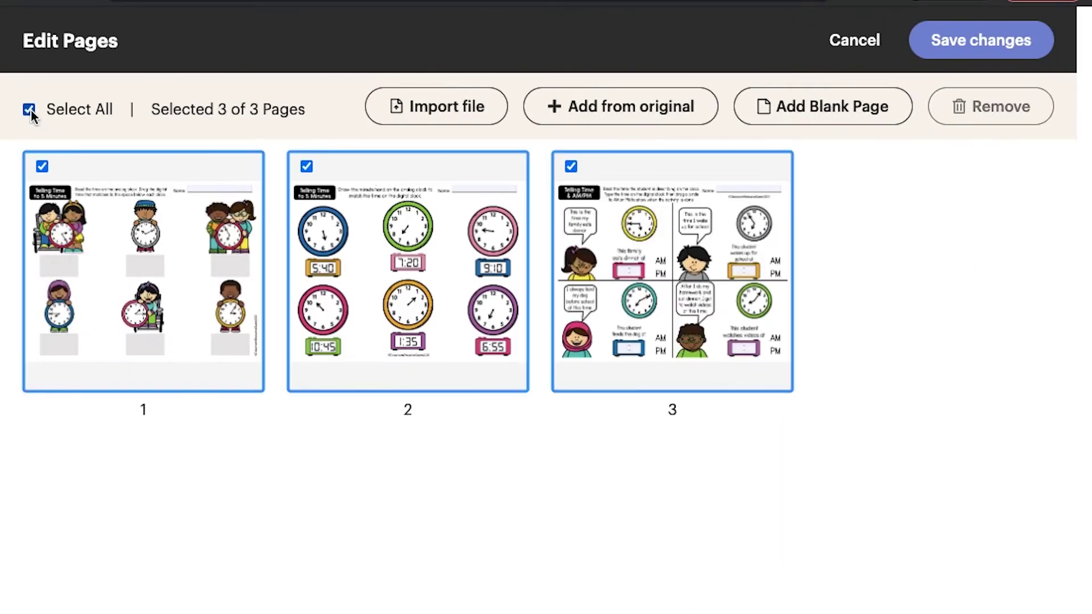
pyautogui.click(29, 109)
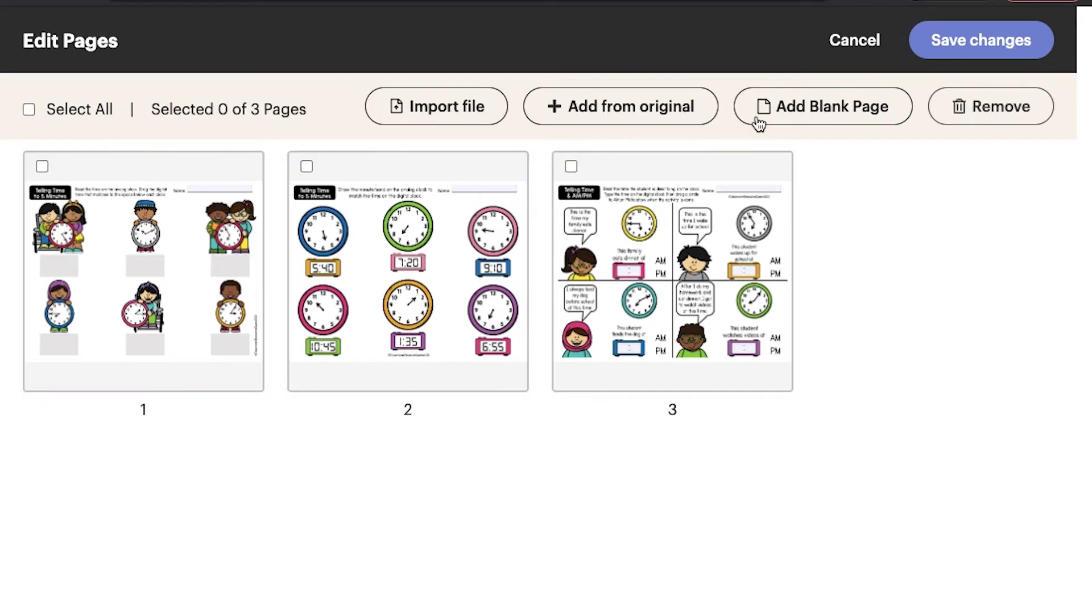
pyautogui.click(423, 109)
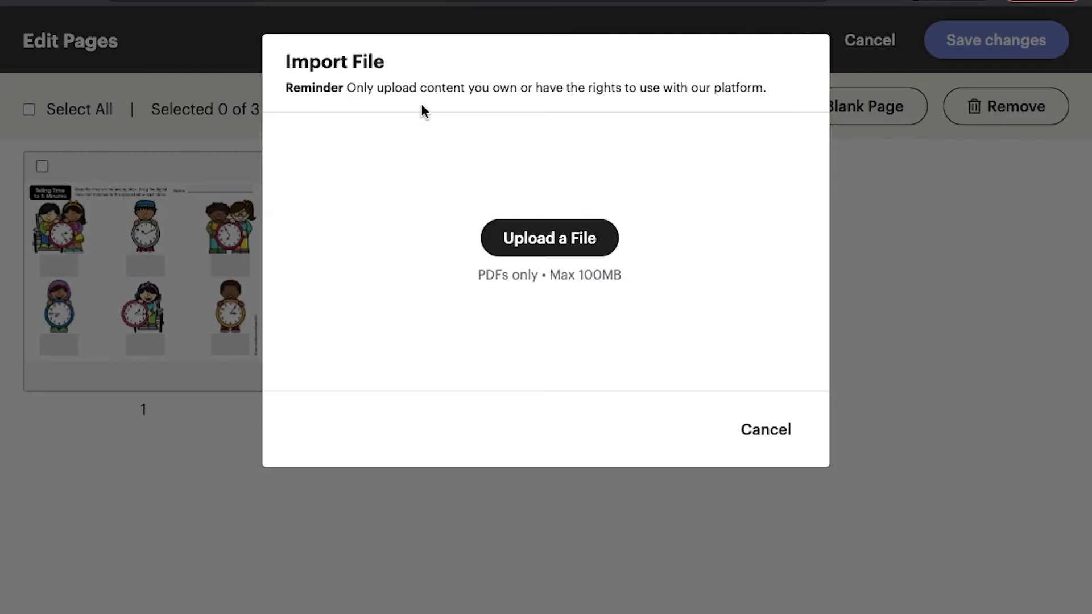
pyautogui.click(594, 253)
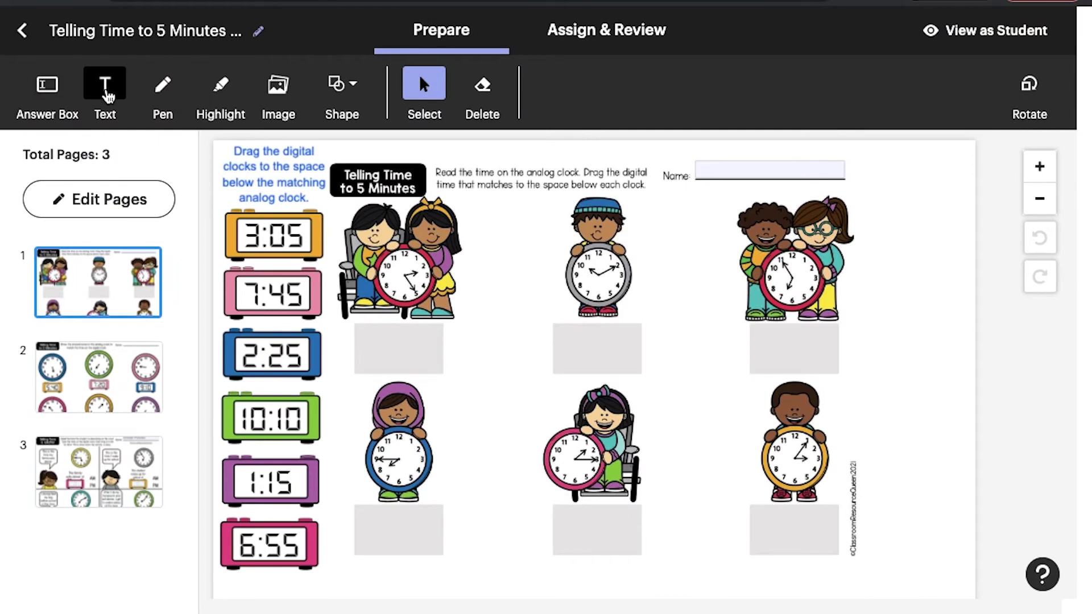
# Draw an answer box directly beneath the Name line at the top right of page 1.
pyautogui.click(59, 98)
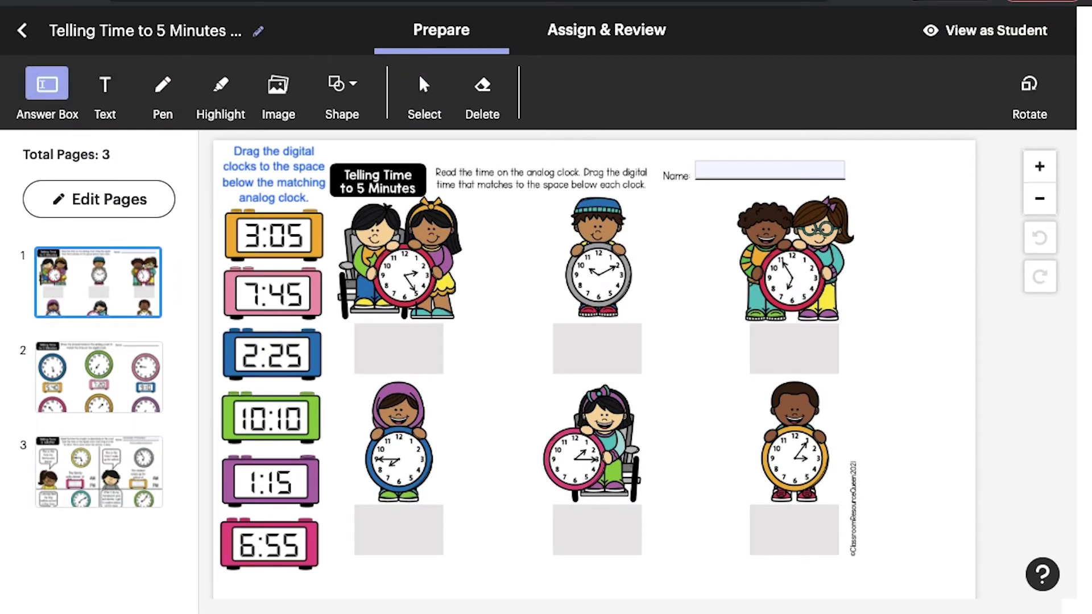
pyautogui.scroll(-3, 594, 364)
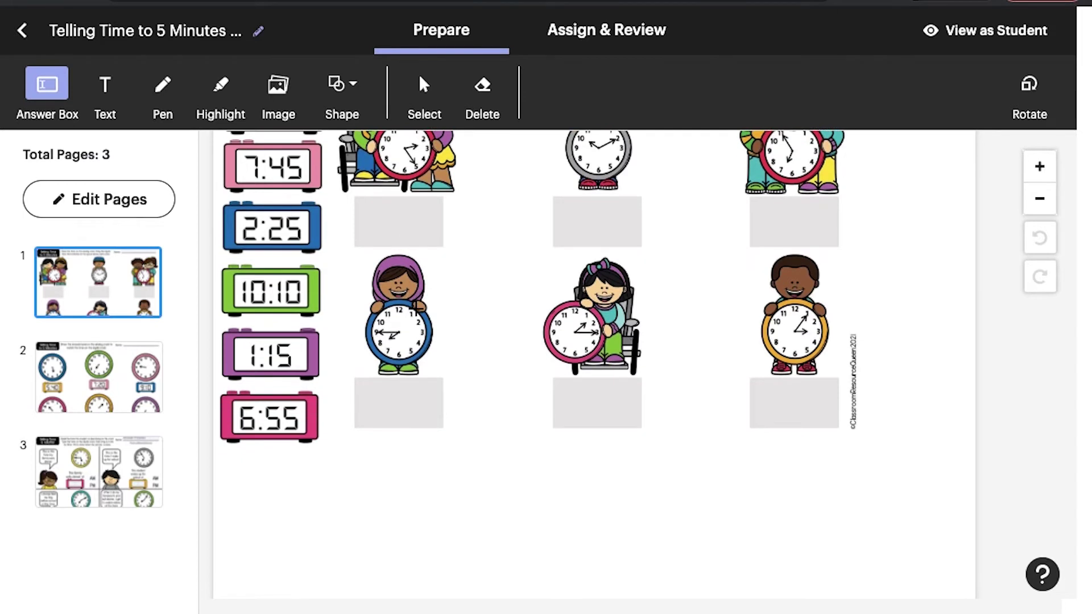
pyautogui.scroll(3, 415, 312)
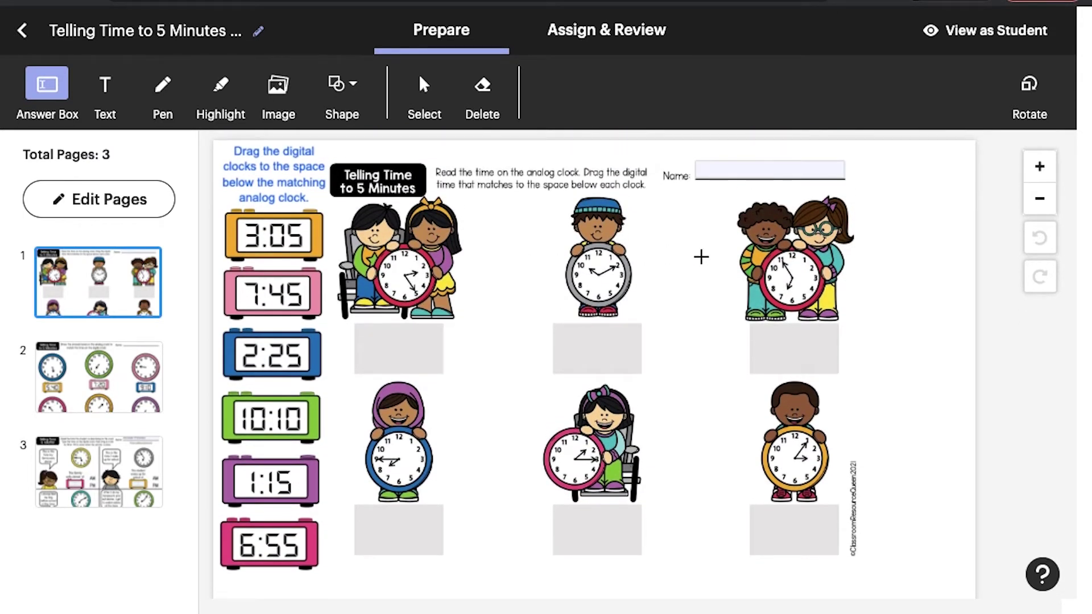
pyautogui.moveTo(656, 195); pyautogui.dragTo(731, 217)
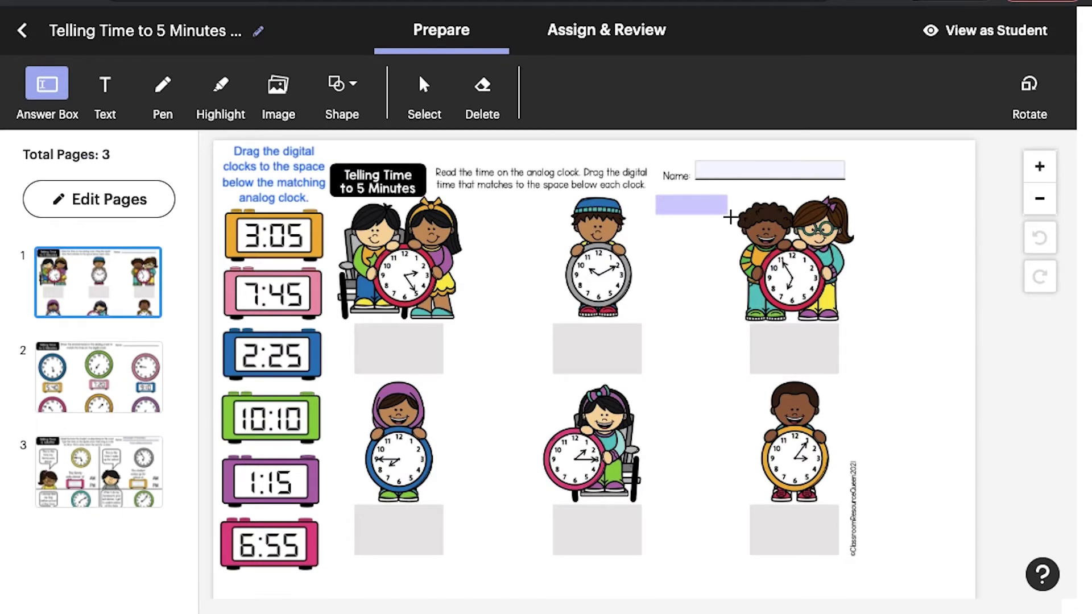
pyautogui.moveTo(732, 217)
pyautogui.mouseDown()
pyautogui.moveTo(710, 206)
pyautogui.moveTo(711, 216)
pyautogui.mouseUp()
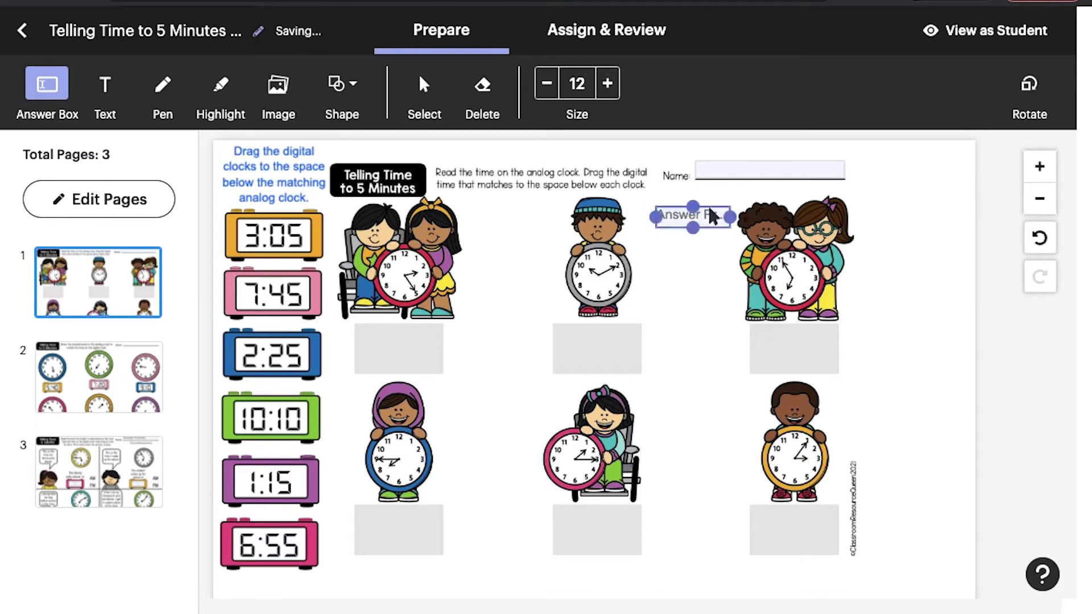
pyautogui.click(105, 91)
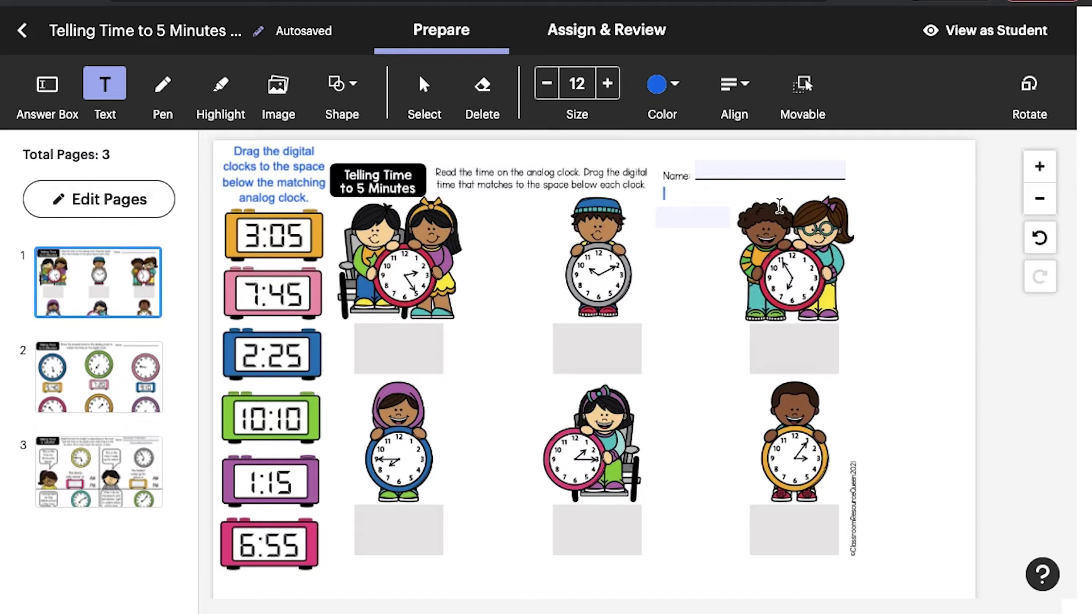
# Enter 'Date' in the text box and make the 3:05 digital clock movable for students.
pyautogui.write('Date')
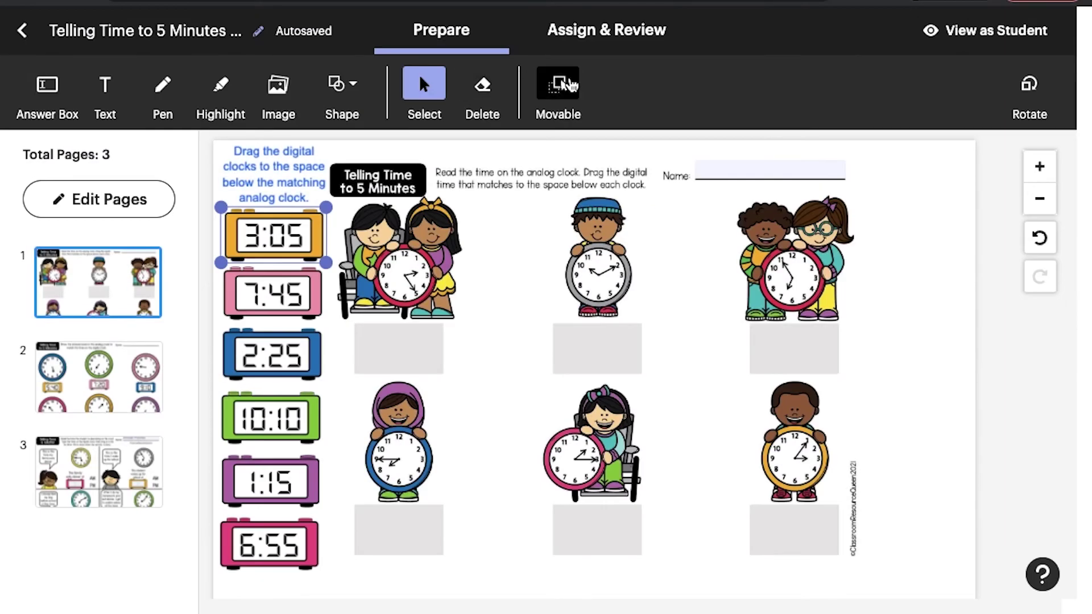
pyautogui.click(569, 84)
pyautogui.moveTo(311, 240)
pyautogui.mouseDown()
pyautogui.moveTo(416, 307)
pyautogui.moveTo(419, 353)
pyautogui.moveTo(310, 236)
pyautogui.moveTo(297, 237)
pyautogui.mouseUp()
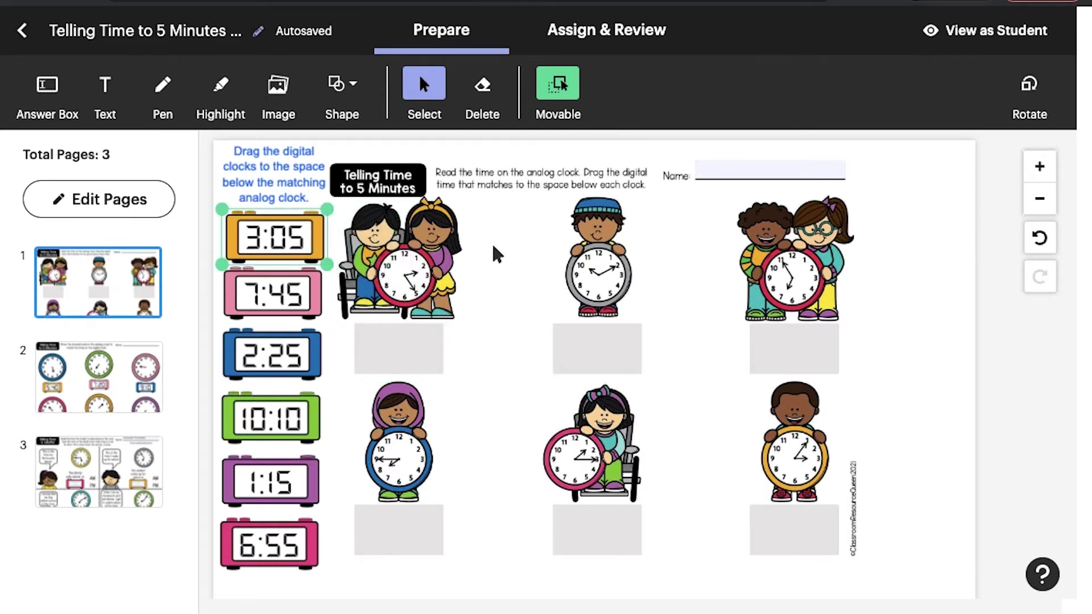
pyautogui.click(164, 92)
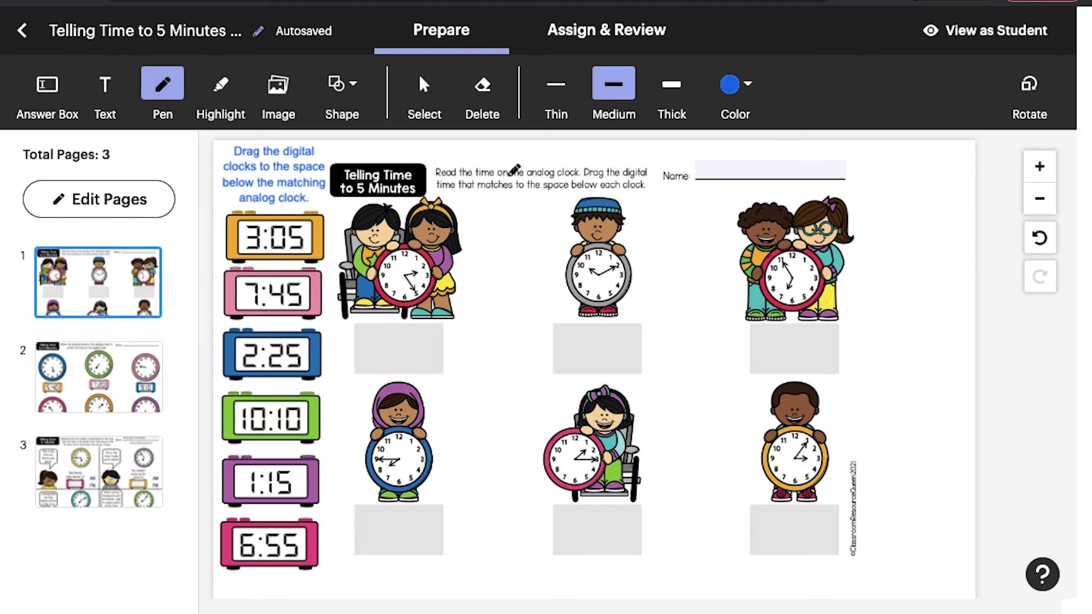
# Draw a thin blue pen underline beneath the 'Name:' label.
pyautogui.click(556, 86)
pyautogui.moveTo(664, 183); pyautogui.dragTo(691, 183)
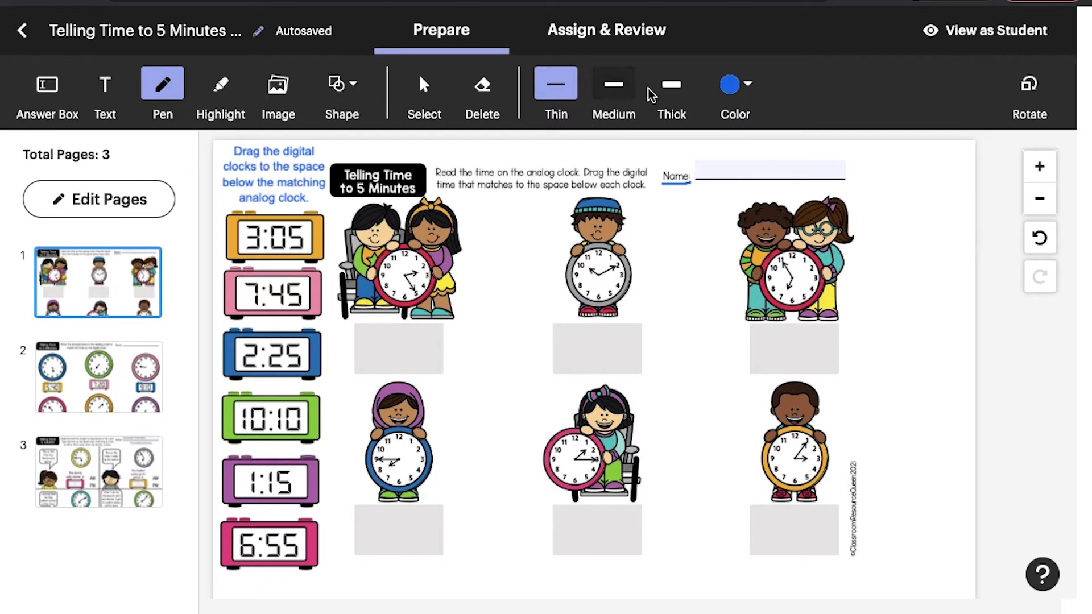
pyautogui.click(221, 85)
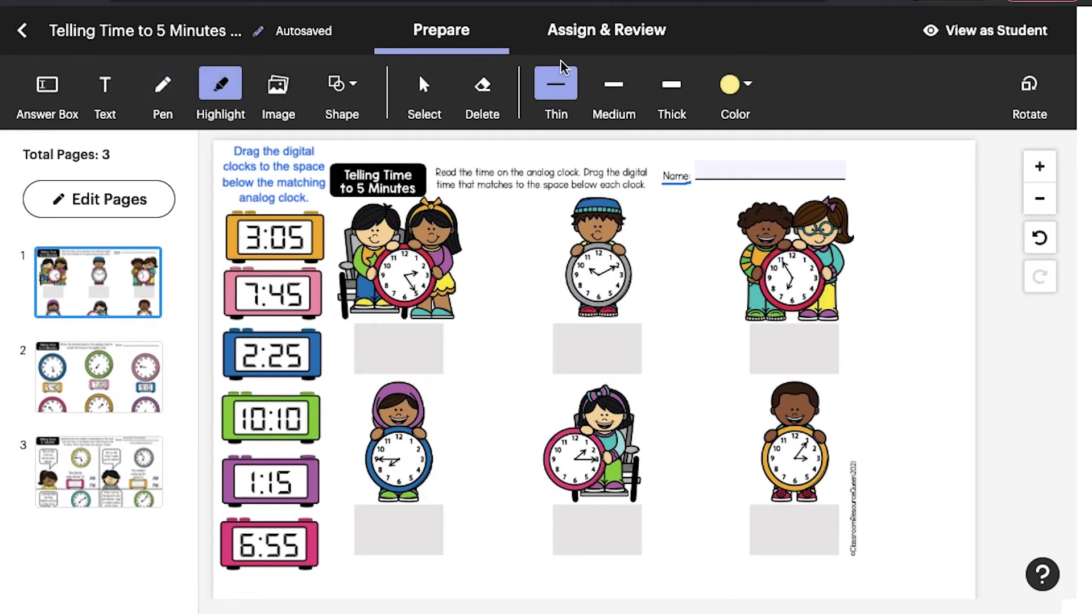
# Highlight 'Read the time on the analog clock' with a thick orange highlighter.
pyautogui.click(672, 90)
pyautogui.click(758, 94)
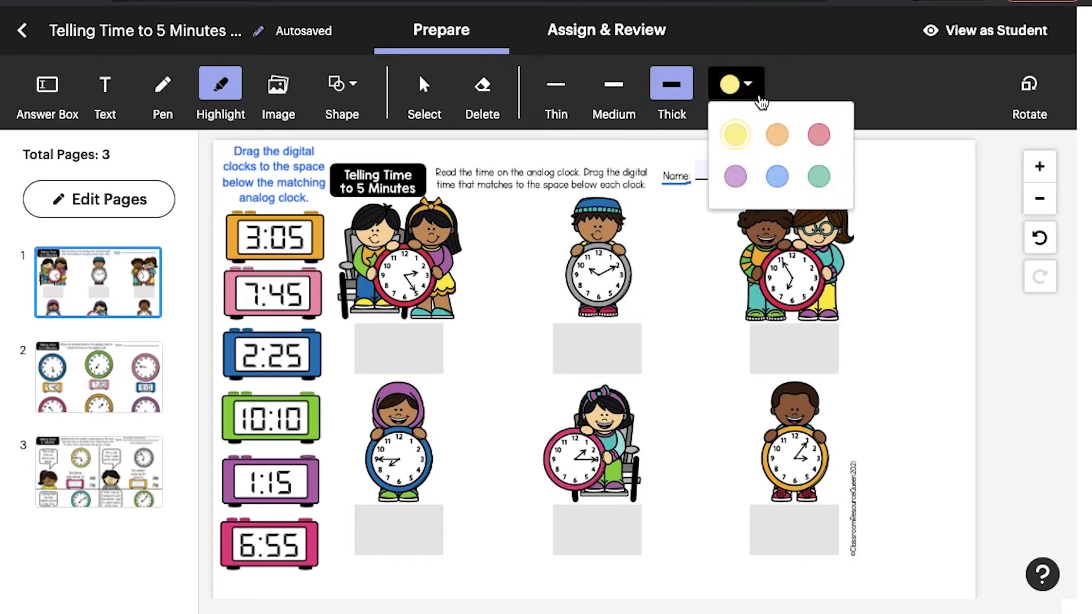
pyautogui.click(777, 135)
pyautogui.moveTo(438, 167); pyautogui.dragTo(578, 165)
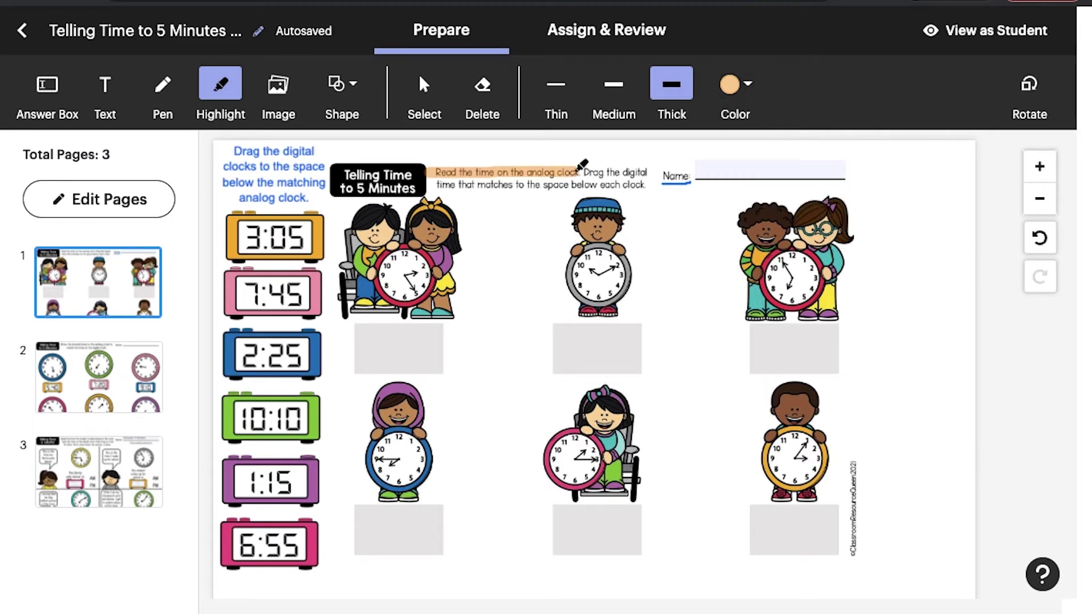
pyautogui.click(347, 102)
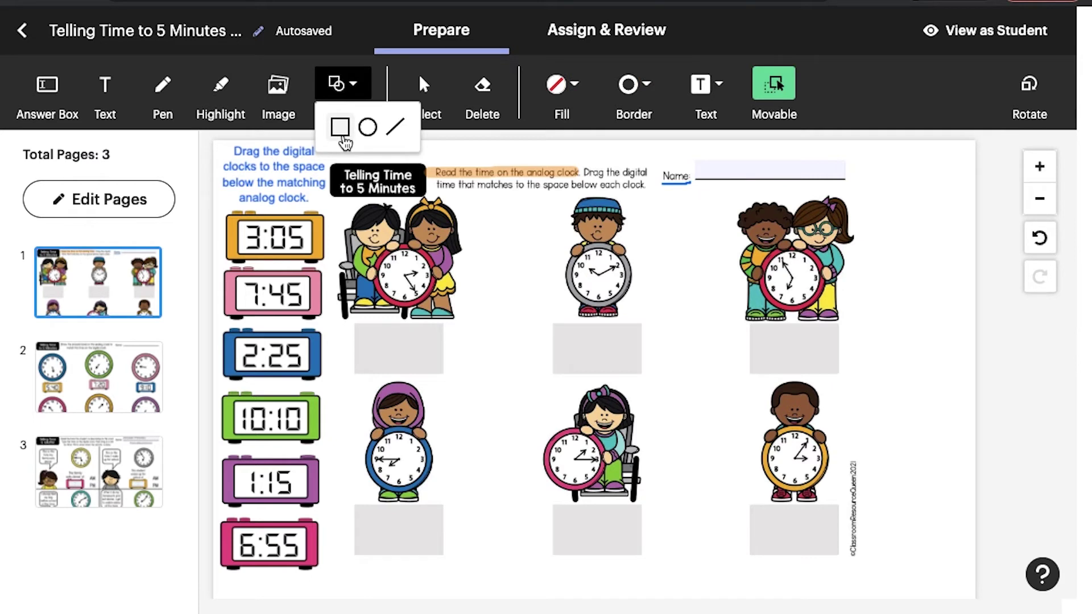
# Draw a purple-filled, borderless rectangle below the bottom row of clocks for the 'Don't forget pages 2 + 3!' reminder.
pyautogui.click(344, 139)
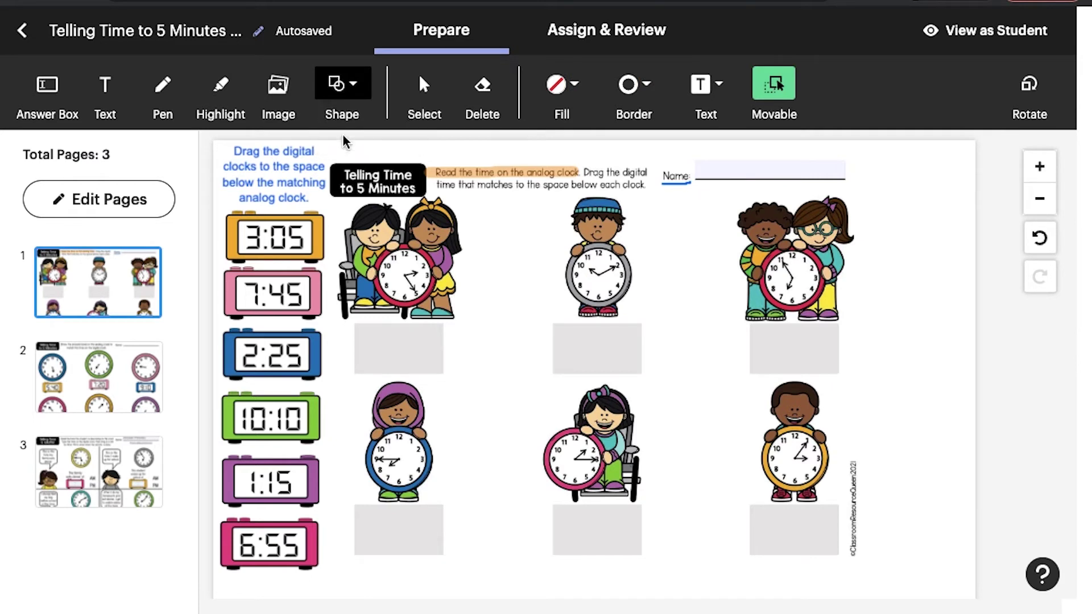
pyautogui.scroll(-2, 438, 214)
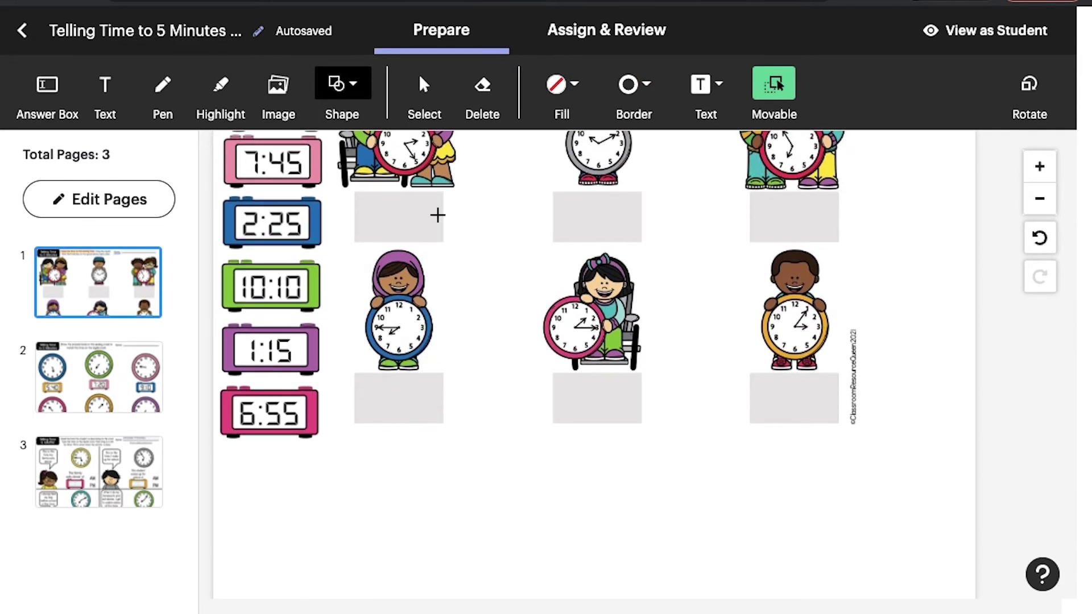
pyautogui.scroll(2, 438, 215)
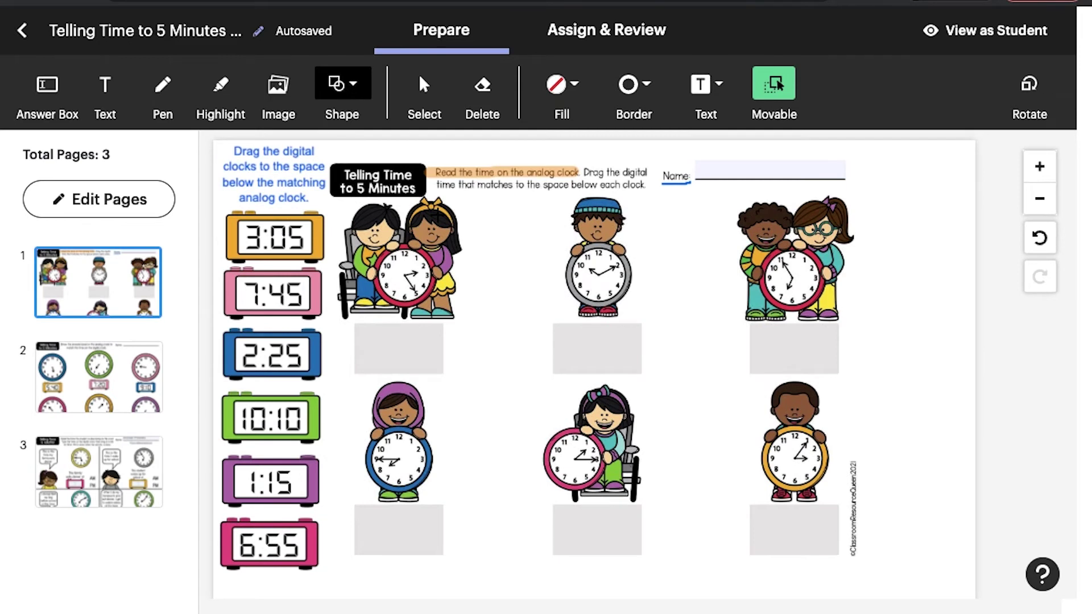
pyautogui.scroll(-2, 437, 215)
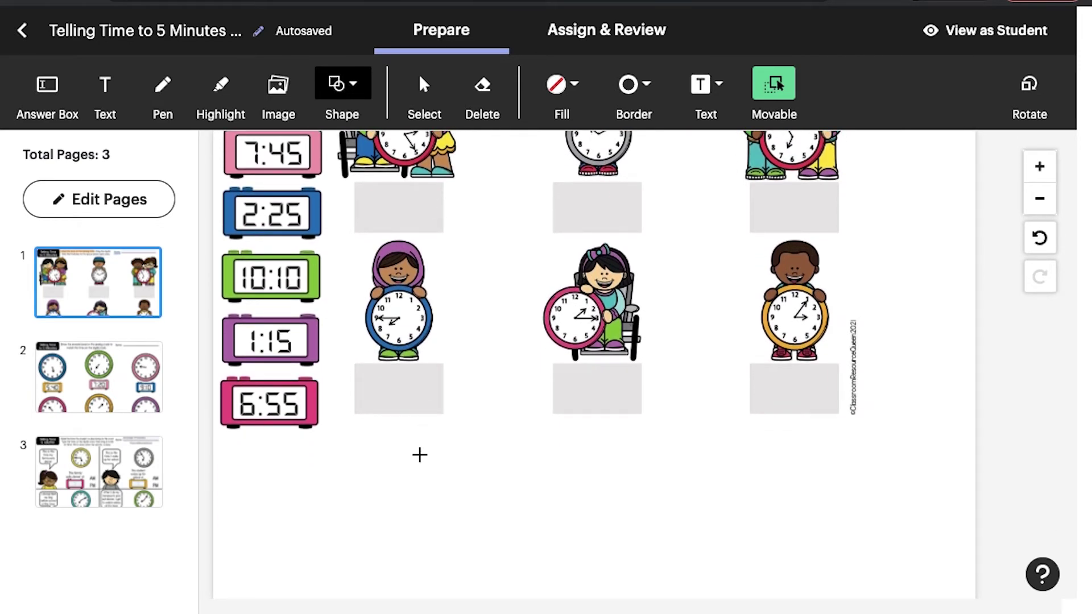
pyautogui.scroll(-1, 419, 453)
pyautogui.moveTo(235, 413); pyautogui.dragTo(441, 490)
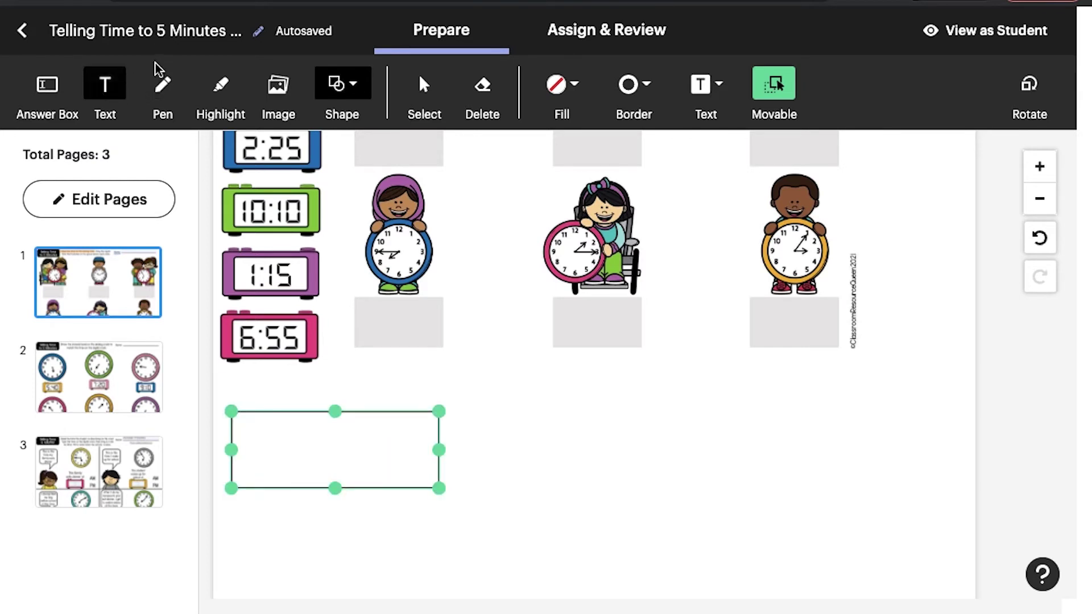
pyautogui.click(560, 85)
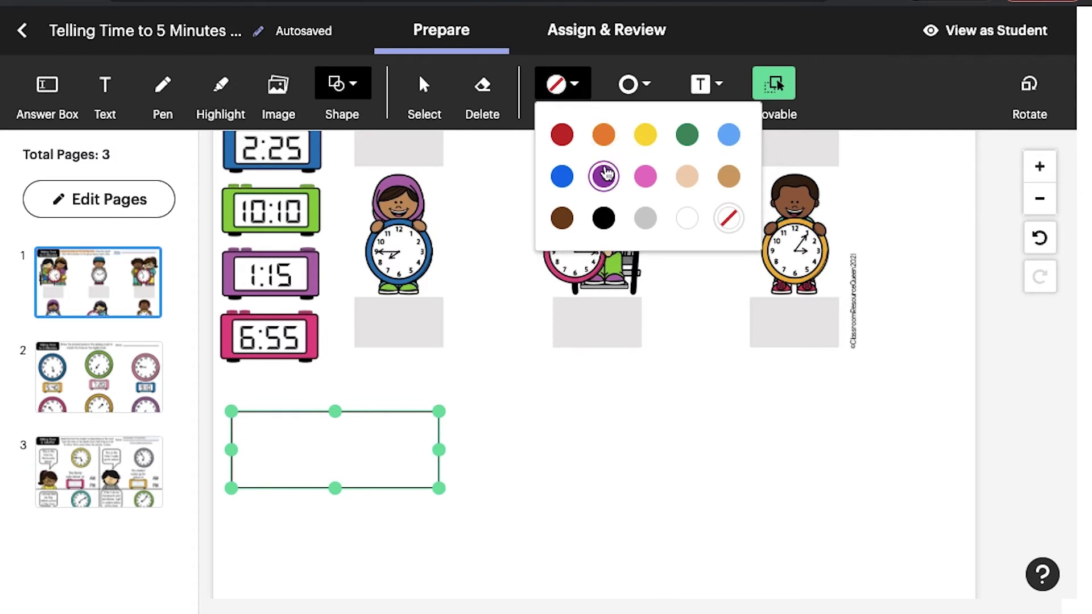
pyautogui.click(606, 173)
pyautogui.click(640, 94)
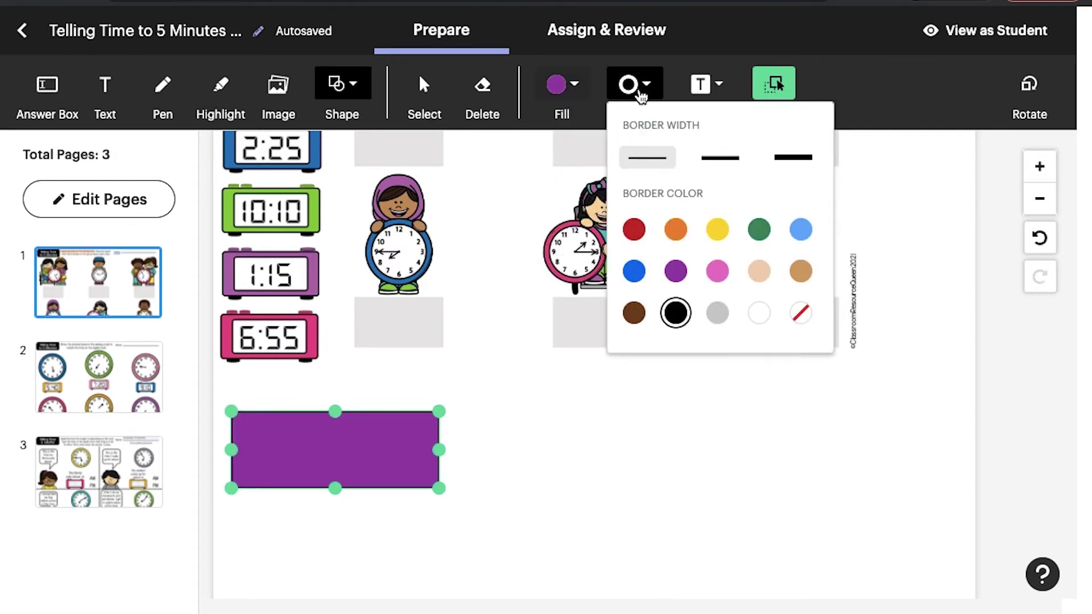
pyautogui.click(799, 314)
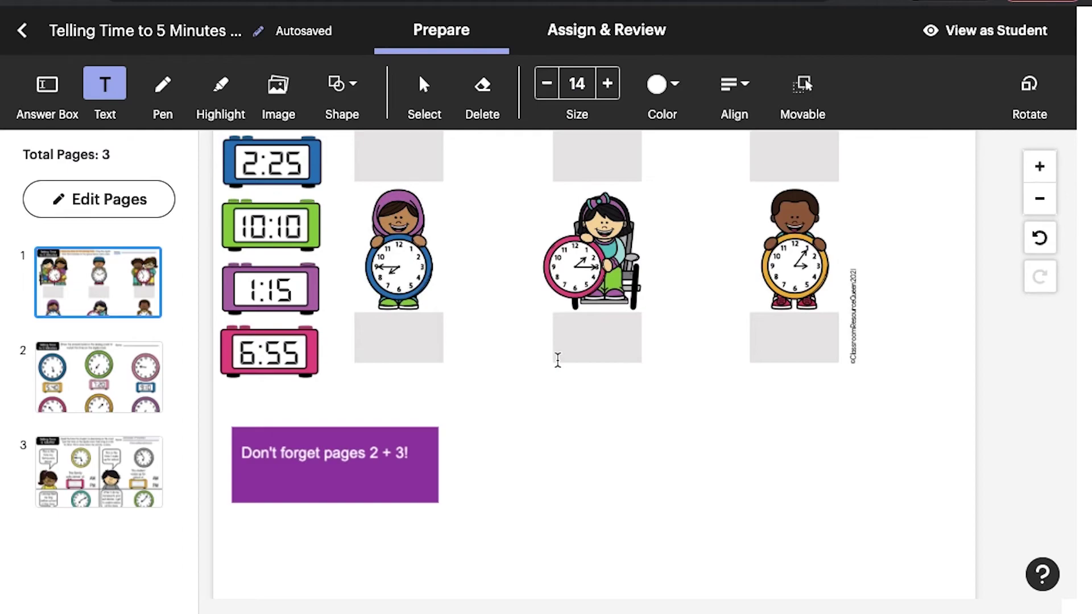
pyautogui.click(281, 99)
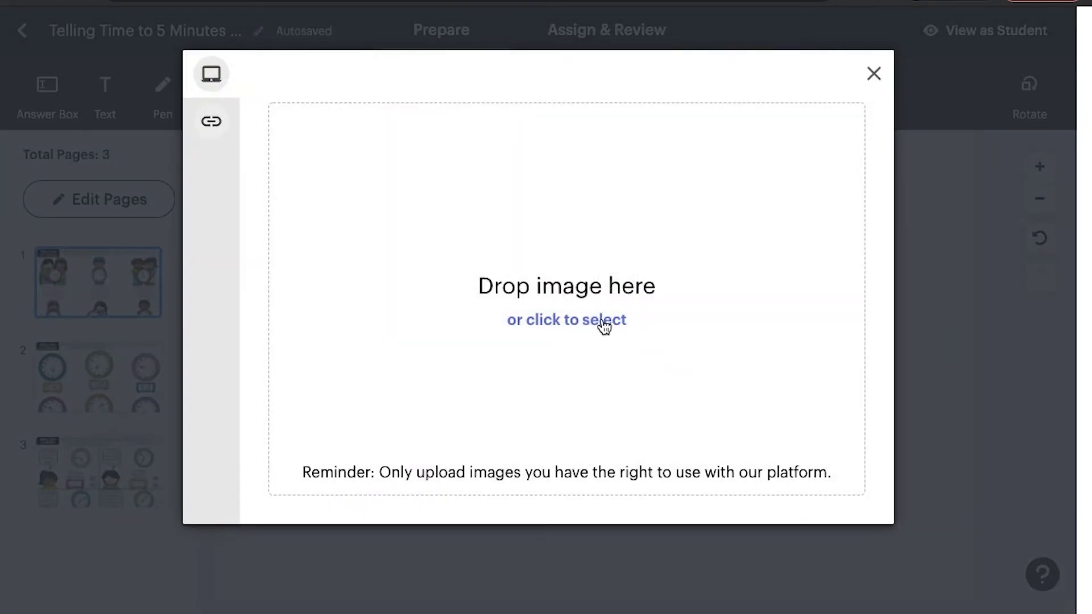
# Upload Sunglasses Face.png and shrink it into place beside the purple reminder box.
pyautogui.click(604, 321)
pyautogui.doubleClick(393, 41)
pyautogui.click(837, 501)
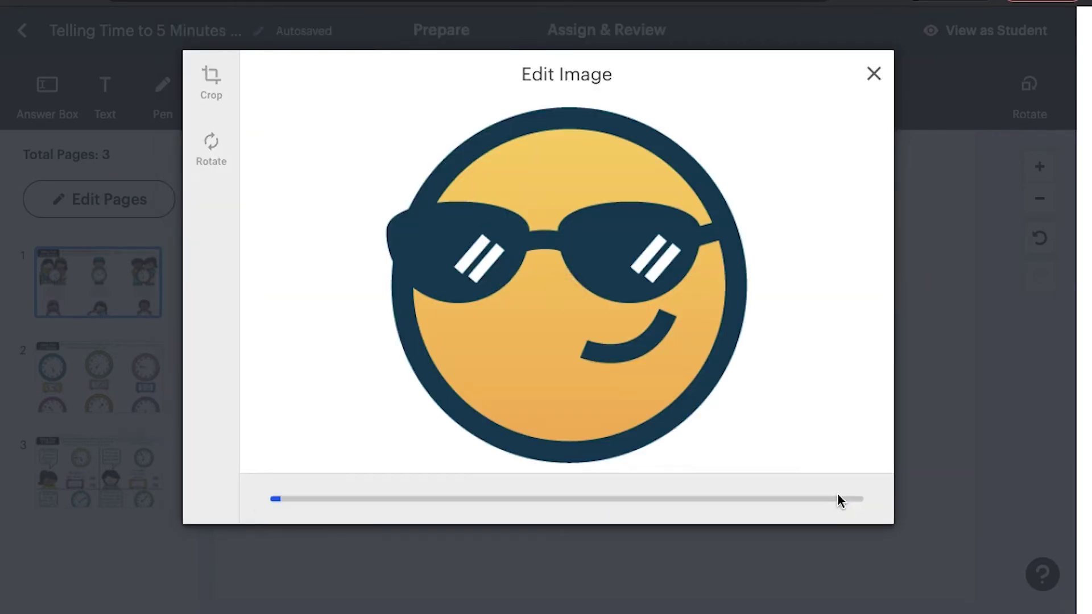
pyautogui.moveTo(387, 137); pyautogui.dragTo(460, 366)
pyautogui.moveTo(663, 470); pyautogui.dragTo(435, 508)
pyautogui.click(551, 517)
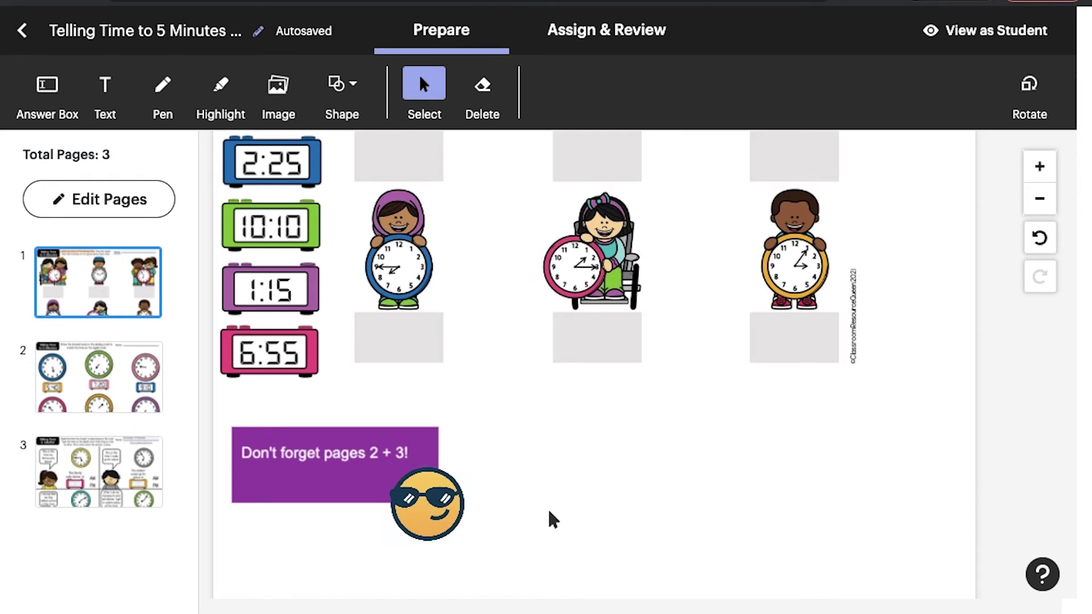
pyautogui.scroll(1, 549, 512)
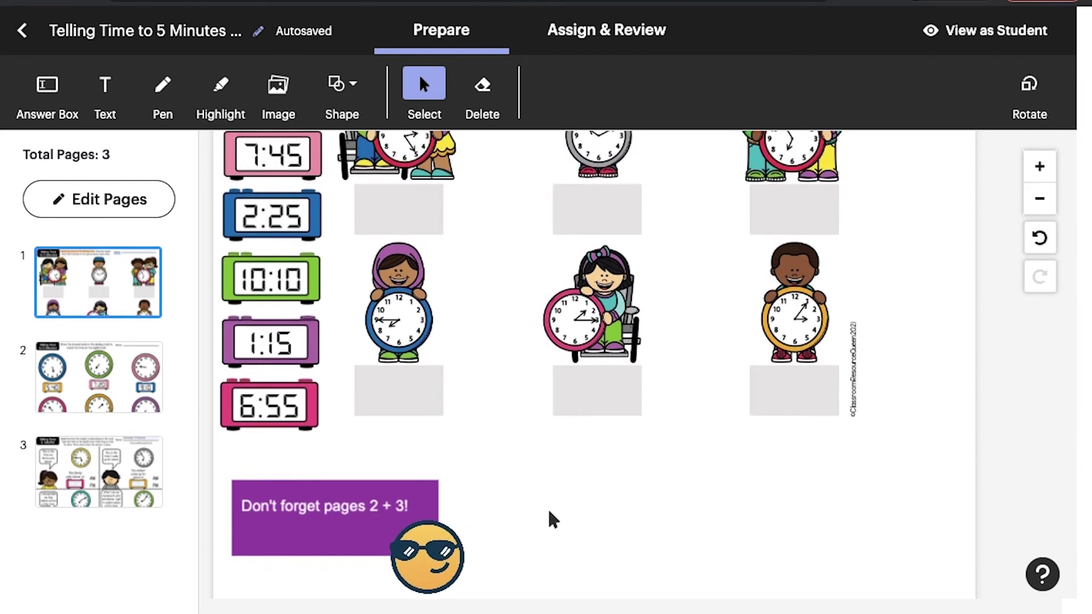
pyautogui.click(989, 31)
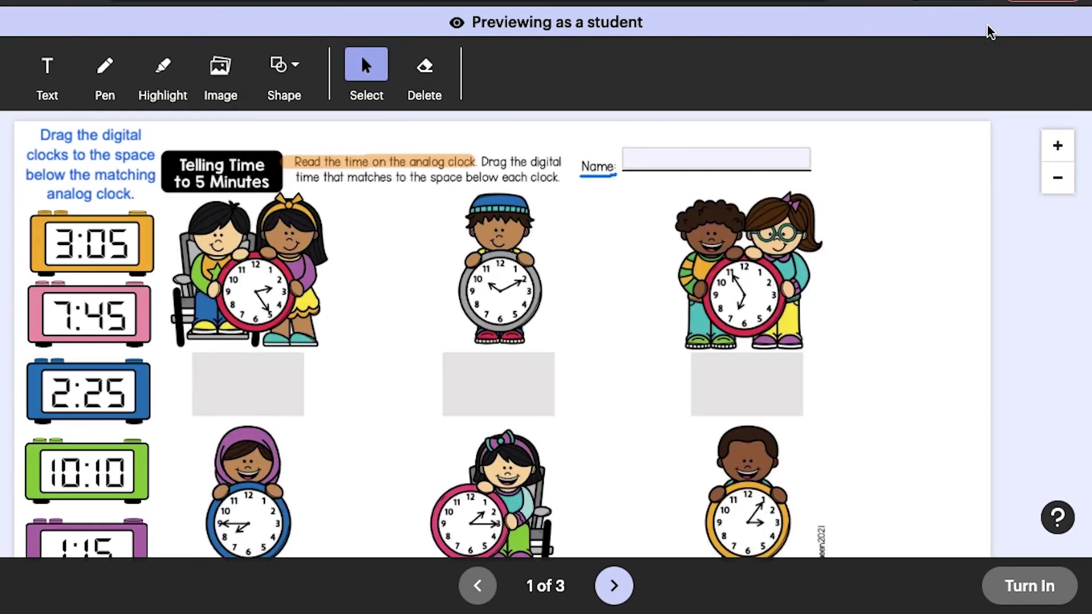
pyautogui.scroll(-1, 89, 188)
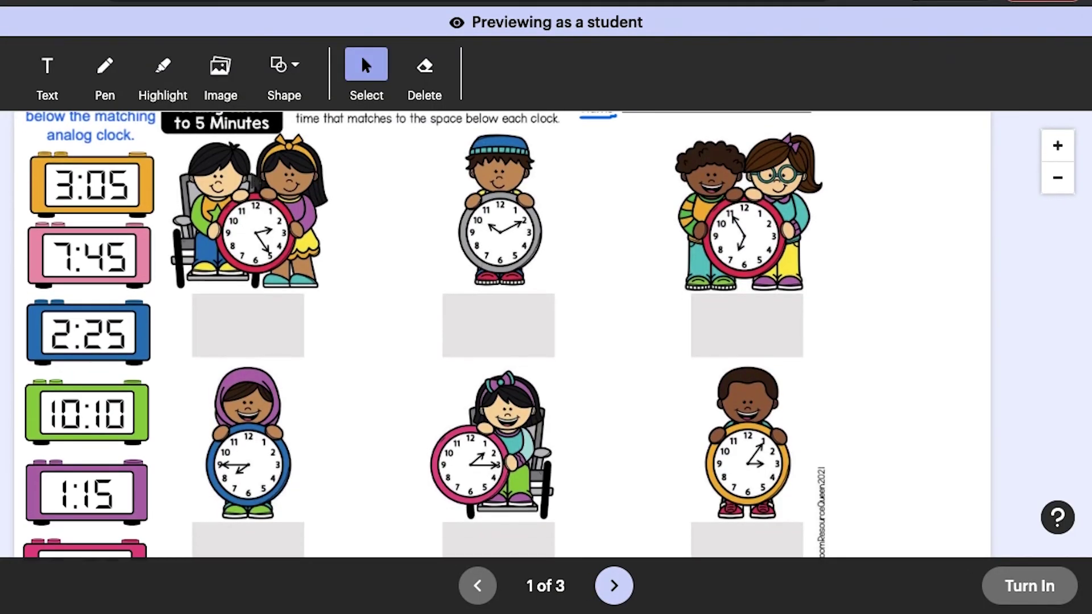
pyautogui.moveTo(89, 189); pyautogui.dragTo(245, 329)
pyautogui.moveTo(94, 323); pyautogui.dragTo(507, 313)
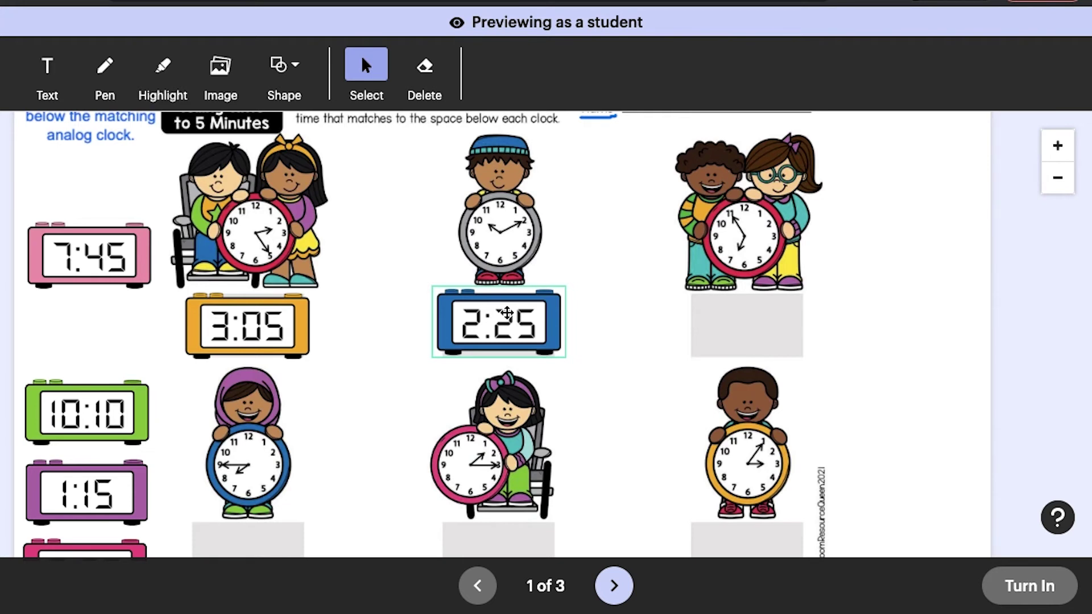
pyautogui.moveTo(267, 328); pyautogui.dragTo(625, 274)
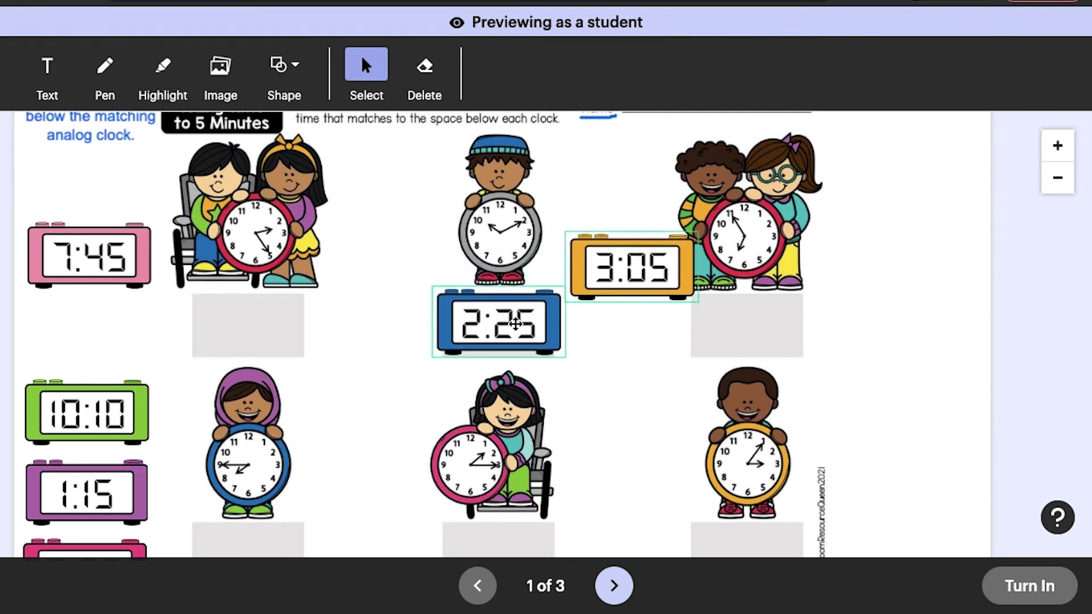
pyautogui.moveTo(515, 323); pyautogui.dragTo(266, 326)
pyautogui.moveTo(615, 266); pyautogui.dragTo(736, 550)
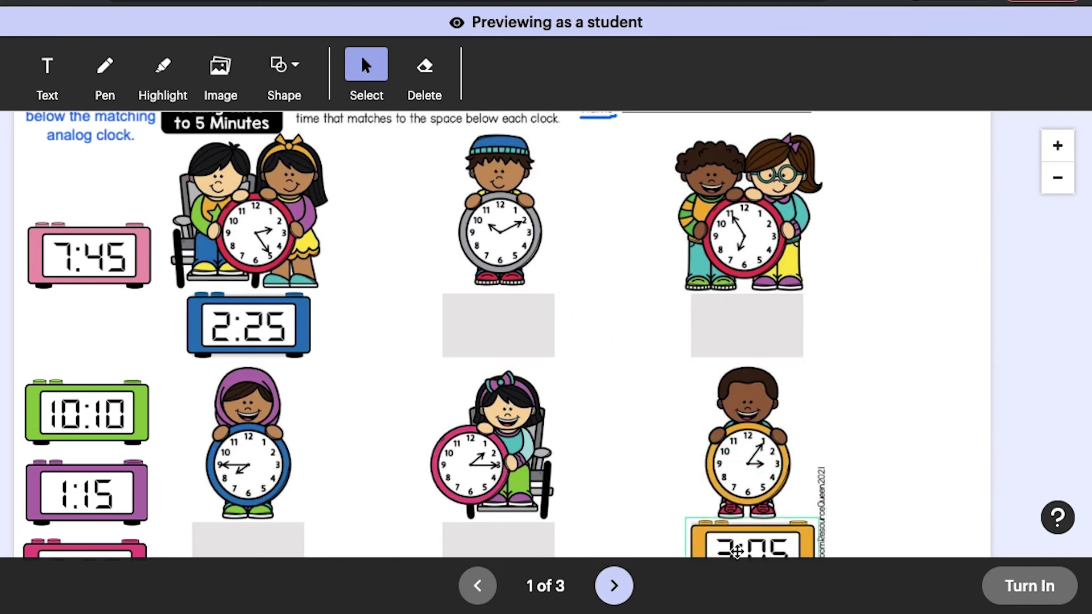
pyautogui.moveTo(736, 551); pyautogui.dragTo(736, 550)
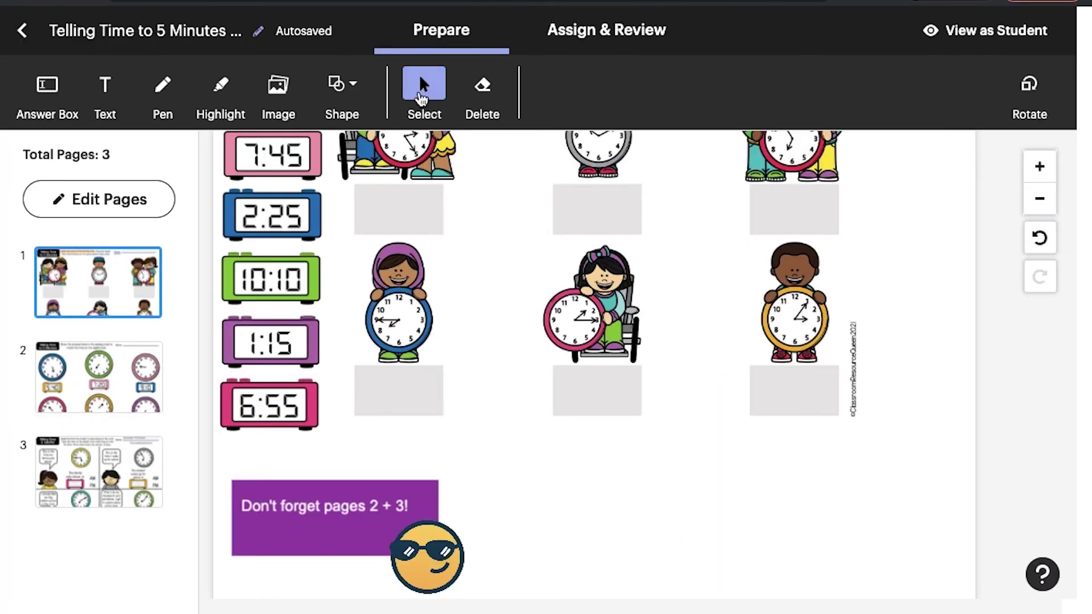
# Erase the sunglasses emoji, the purple note and its text, and the orange highlight, then preview as a student.
pyautogui.click(482, 85)
pyautogui.click(442, 572)
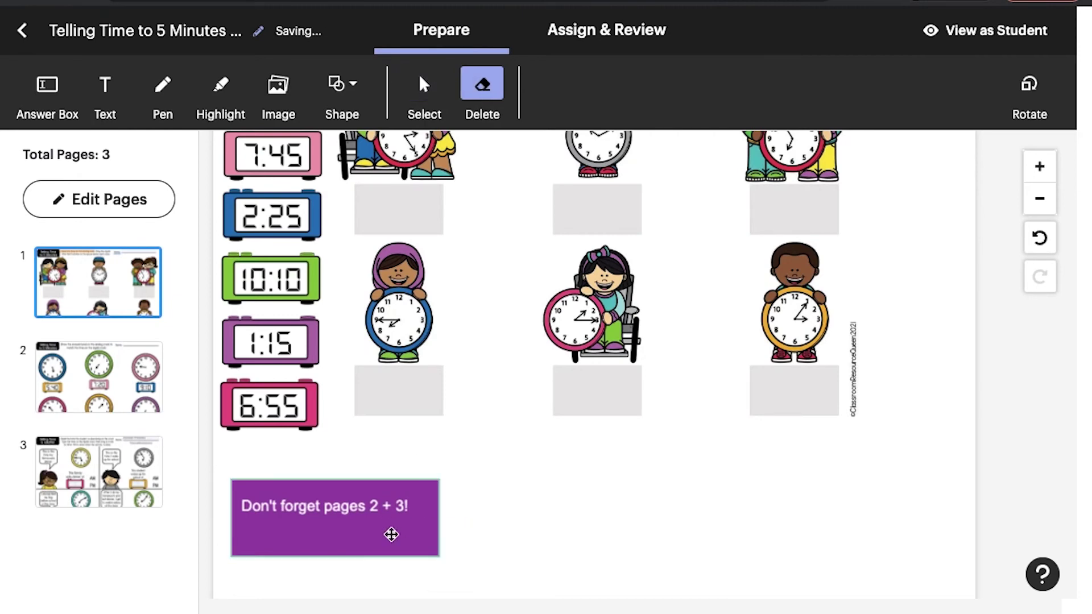
pyautogui.click(375, 514)
pyautogui.click(367, 501)
pyautogui.scroll(3, 519, 466)
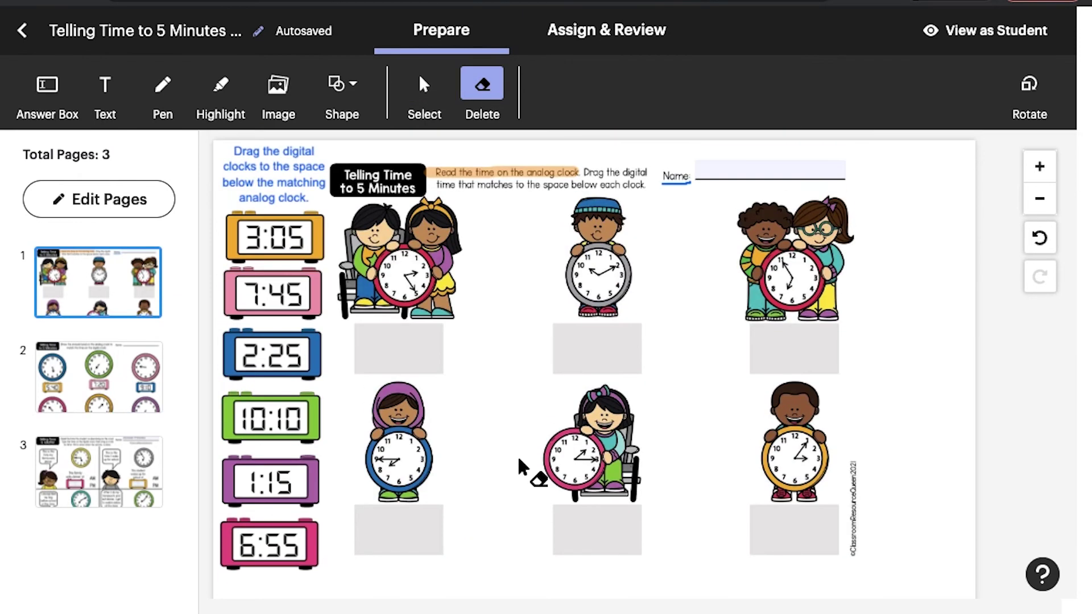
pyautogui.click(520, 165)
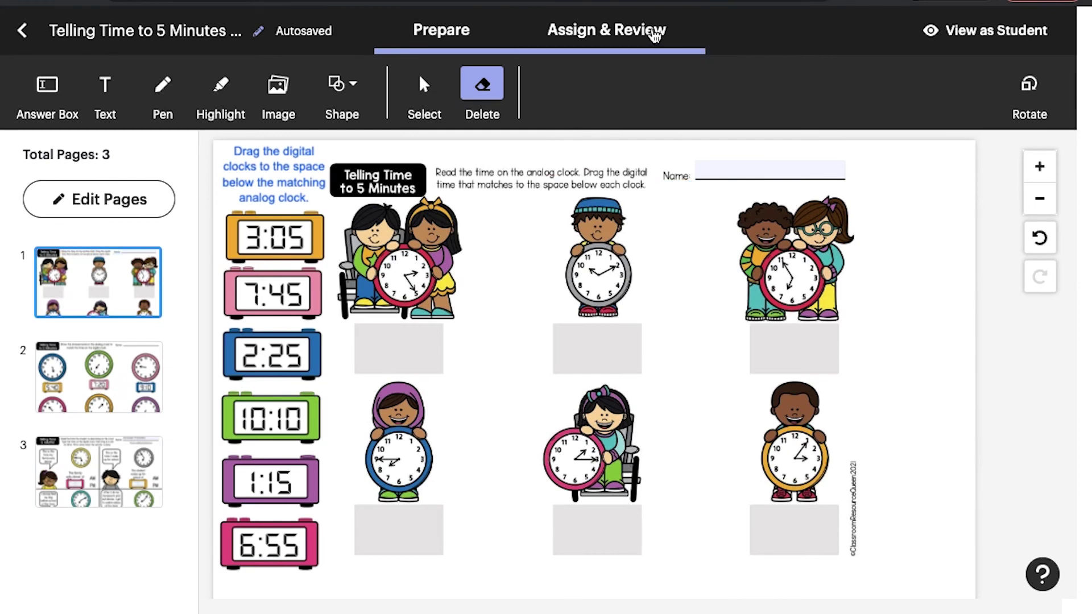
pyautogui.click(909, 35)
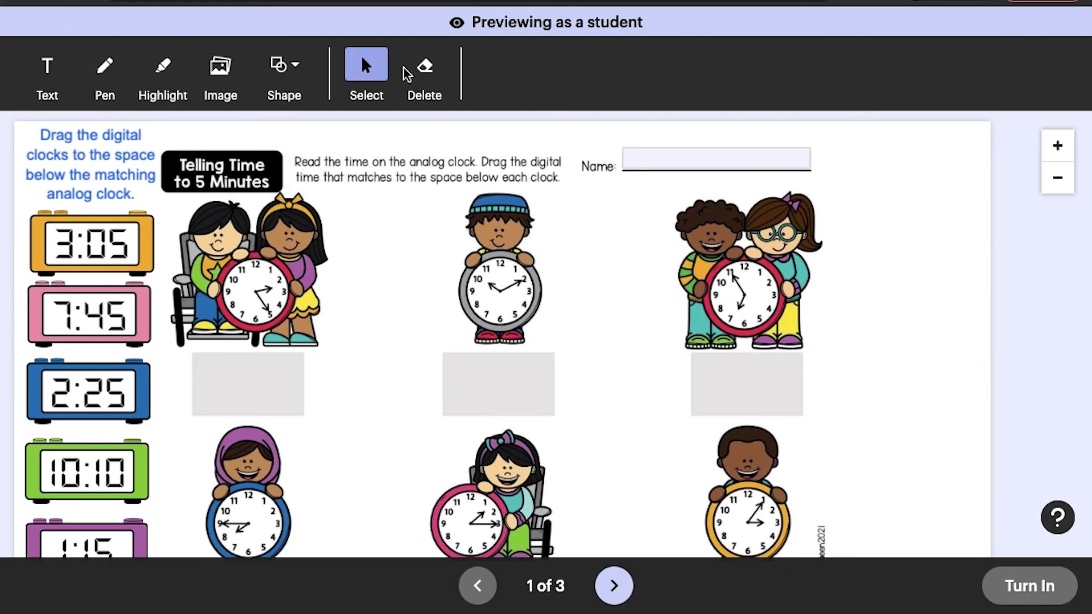
pyautogui.click(425, 69)
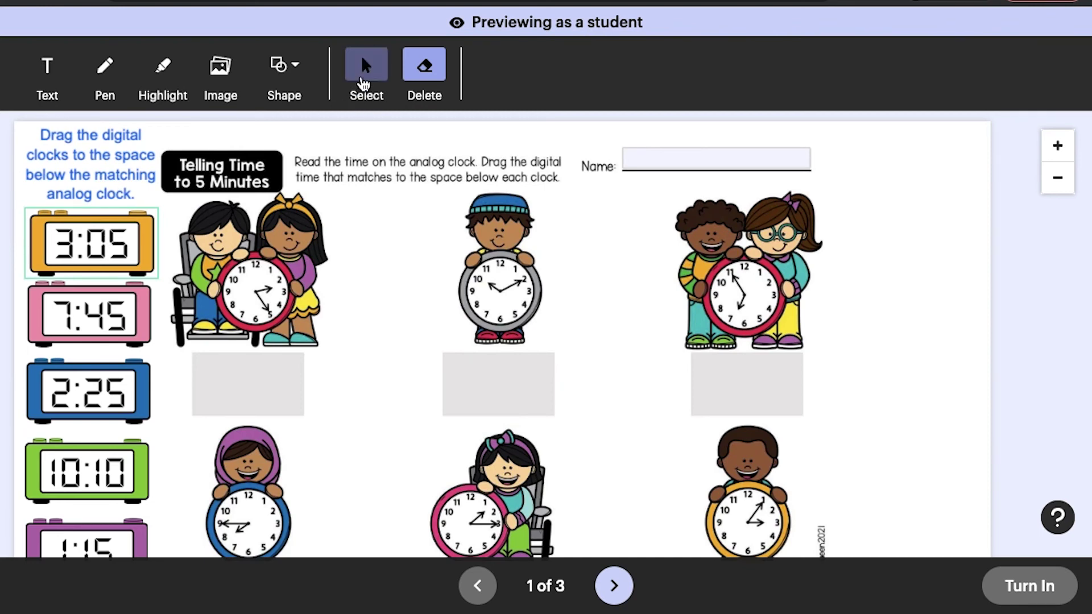
pyautogui.click(363, 84)
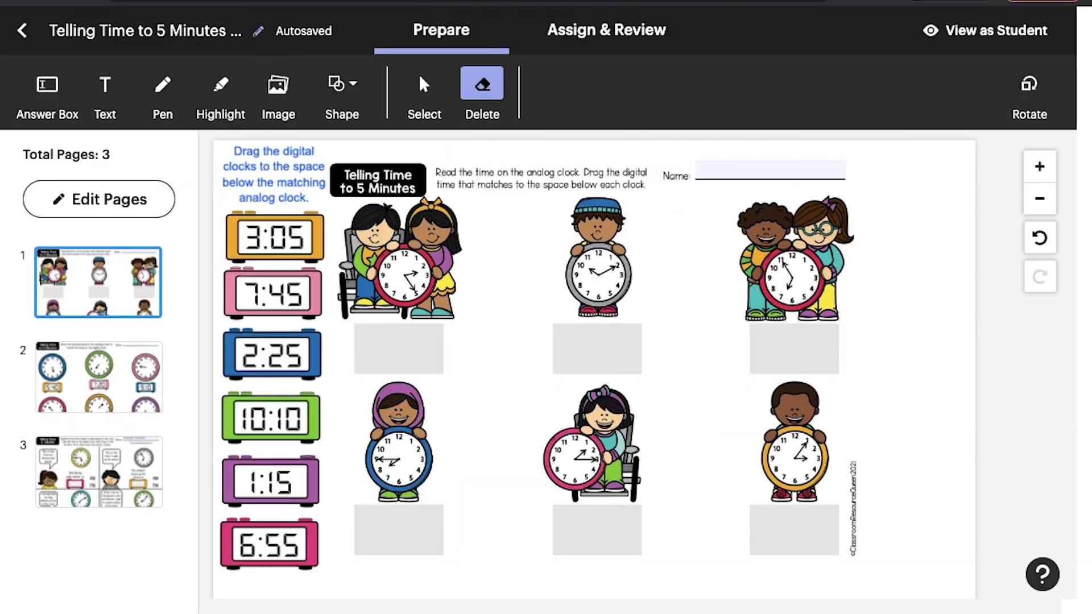
# Choose Reassign under Assign & Review to open the Assign to Students dialog.
pyautogui.click(623, 45)
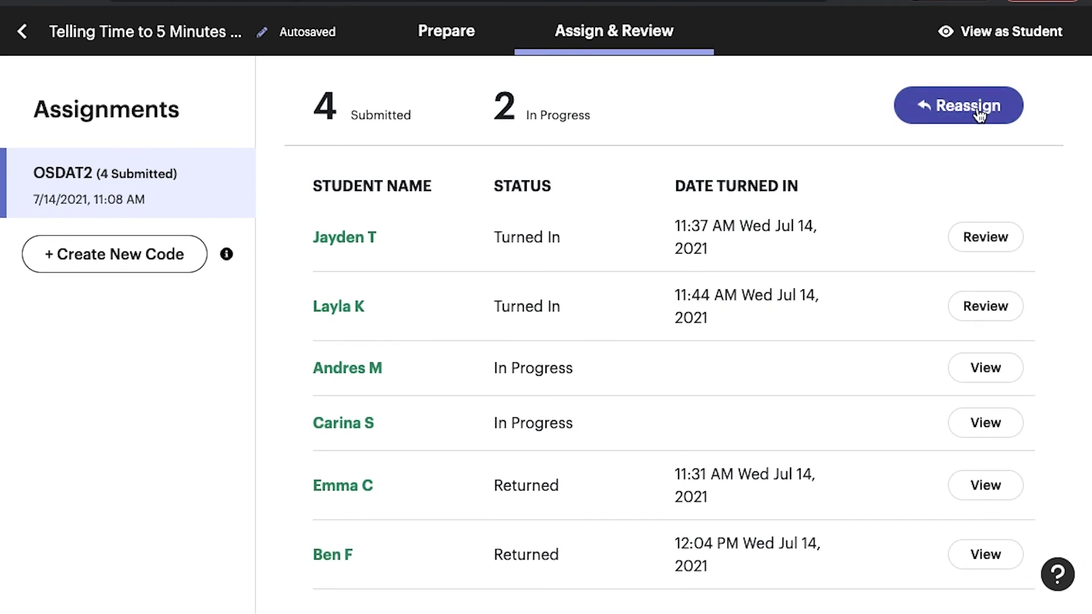
pyautogui.click(974, 102)
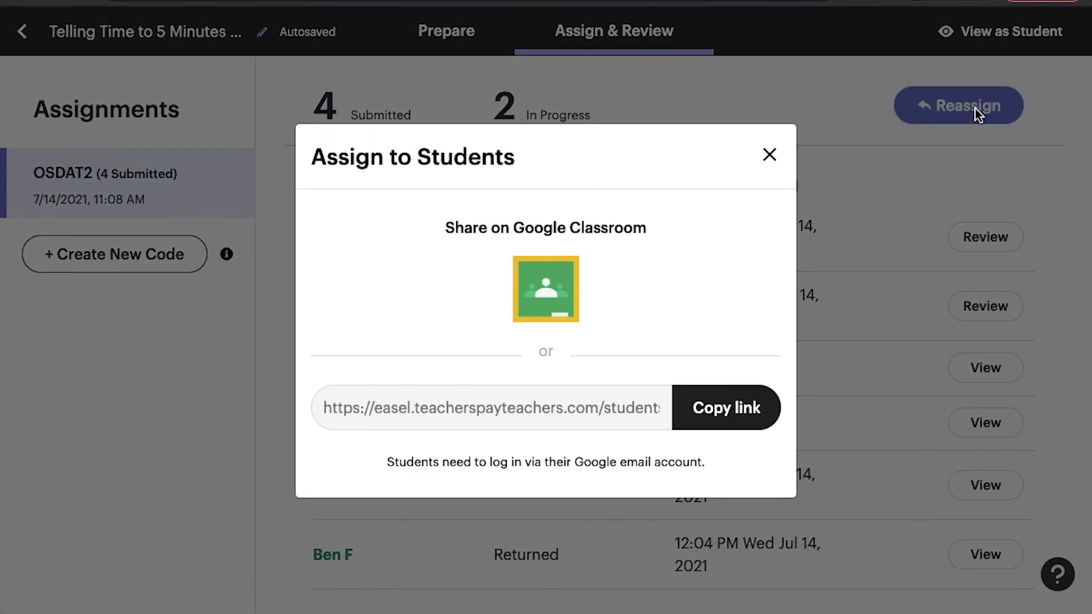